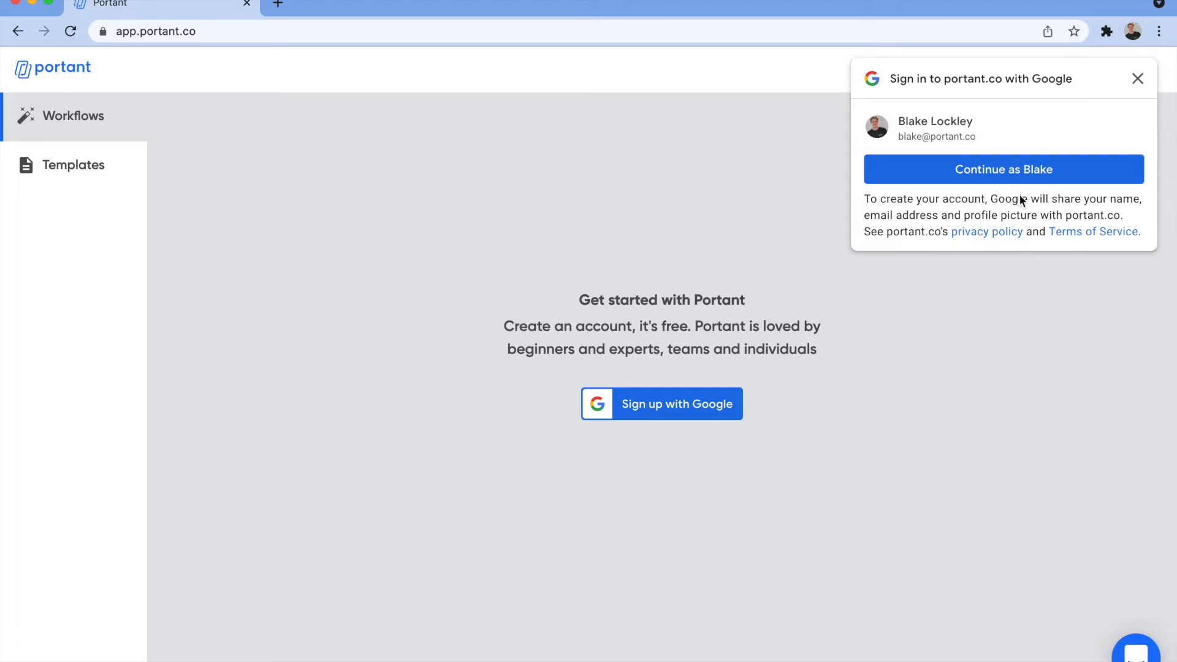
# Sign in with the offered Google account and begin authorising Google Drive access for the Tutorial Workflow.
pyautogui.click(1016, 181)
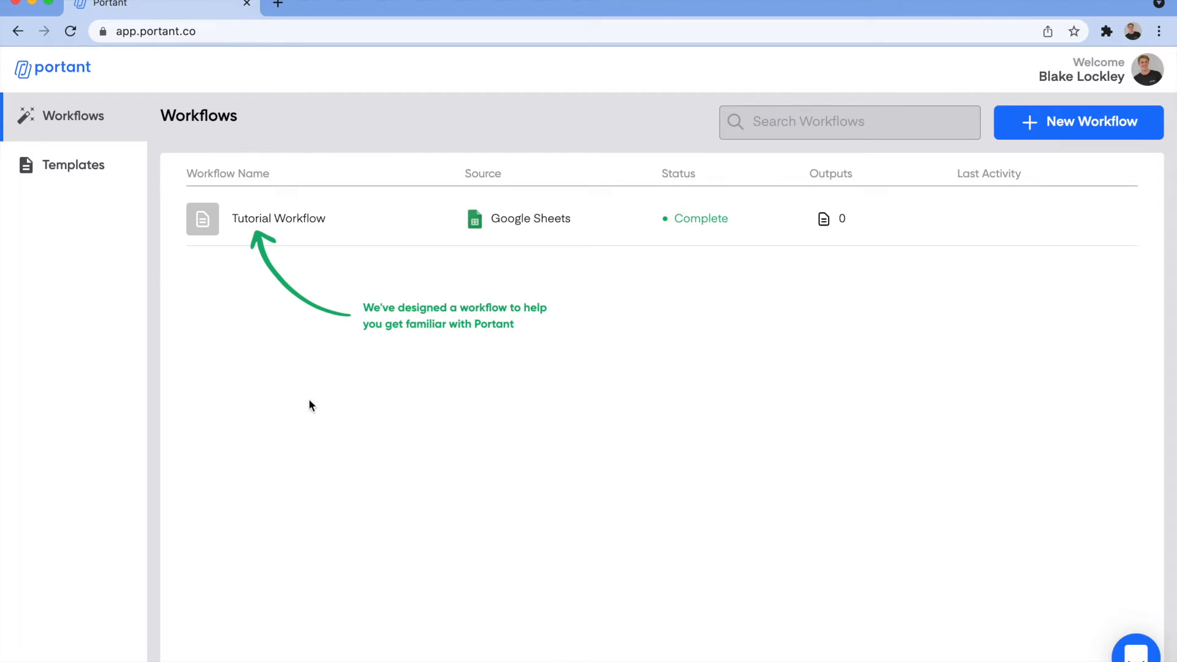
pyautogui.click(248, 222)
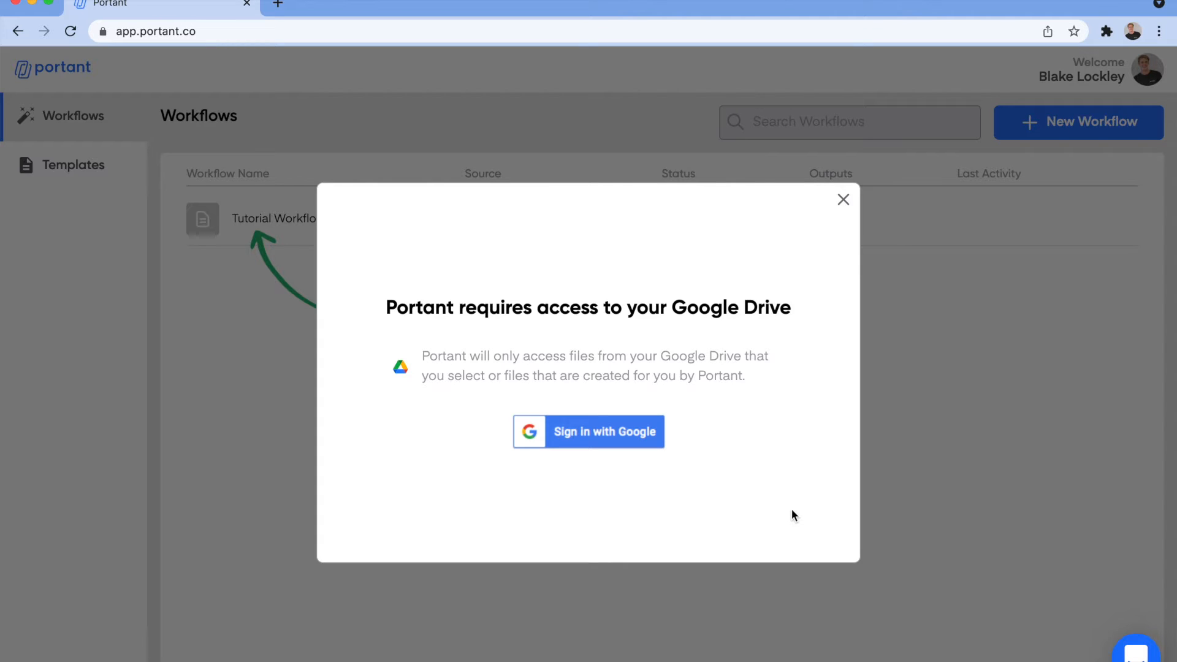
pyautogui.click(605, 440)
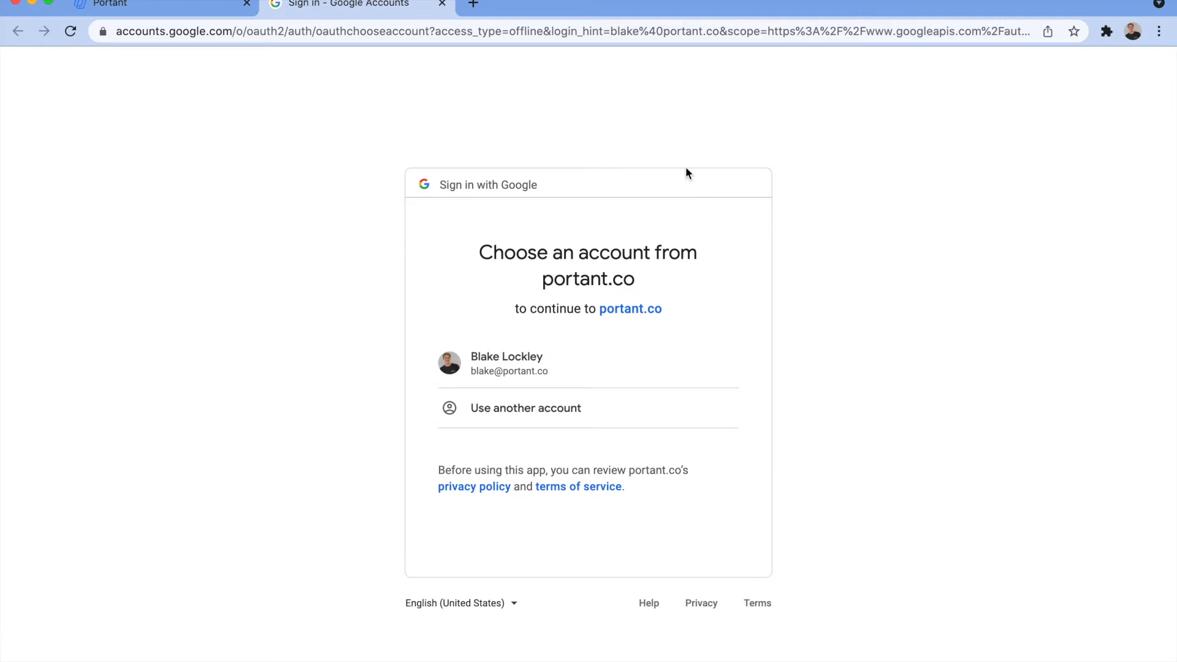
# Highlight the client_id parameter in the web address of the Google Drive authorisation page.
pyautogui.click(589, 37)
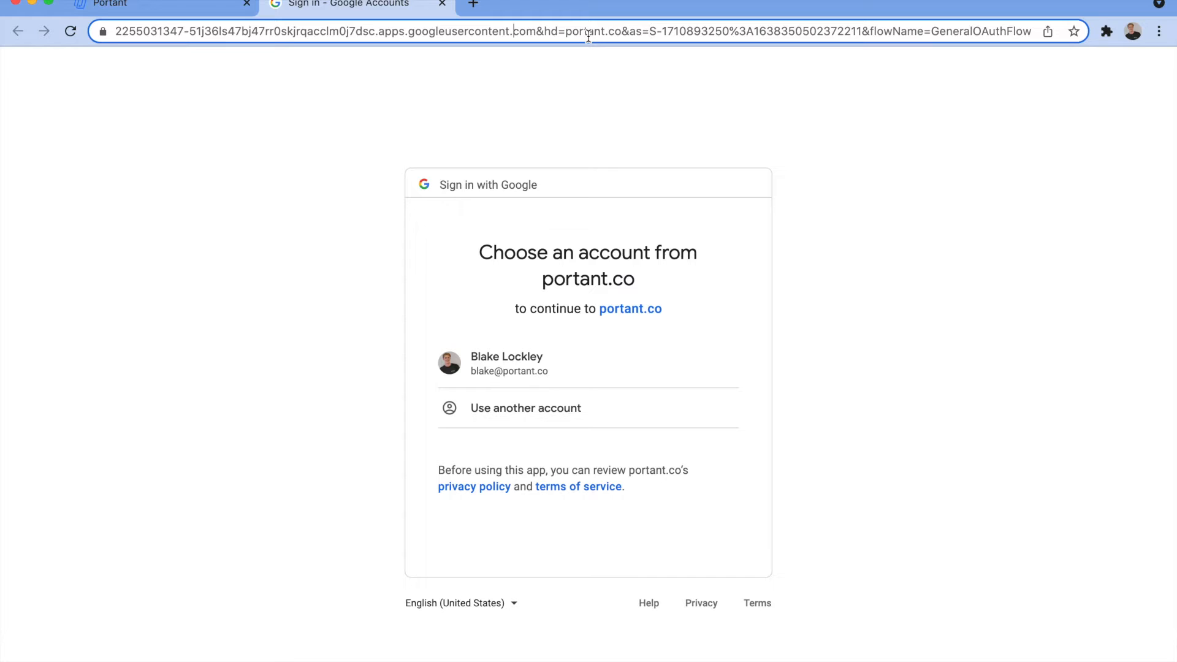
pyautogui.hotkey('shift', 'Left')
pyautogui.hotkey('shift', 'Left')
pyautogui.hotkey('shift', 'Left')
pyautogui.hotkey('shift', 'Left')
pyautogui.hotkey('shift', 'Left')
pyautogui.hotkey('shift', 'Left')
pyautogui.hotkey('shift', 'Left')
pyautogui.hotkey('shift', 'Left')
pyautogui.hotkey('shift', 'Left')
pyautogui.hotkey('shift', 'Left')
pyautogui.hotkey('shift', 'Left')
pyautogui.hotkey('shift', 'Left')
pyautogui.hotkey('shift', 'Left')
pyautogui.hotkey('shift', 'Left')
pyautogui.hotkey('shift', 'Left')
pyautogui.hotkey('shift', 'Left')
pyautogui.hotkey('shift', 'Left')
pyautogui.hotkey('shift', 'Left')
pyautogui.hotkey('shift', 'Left')
pyautogui.hotkey('shift', 'Left')
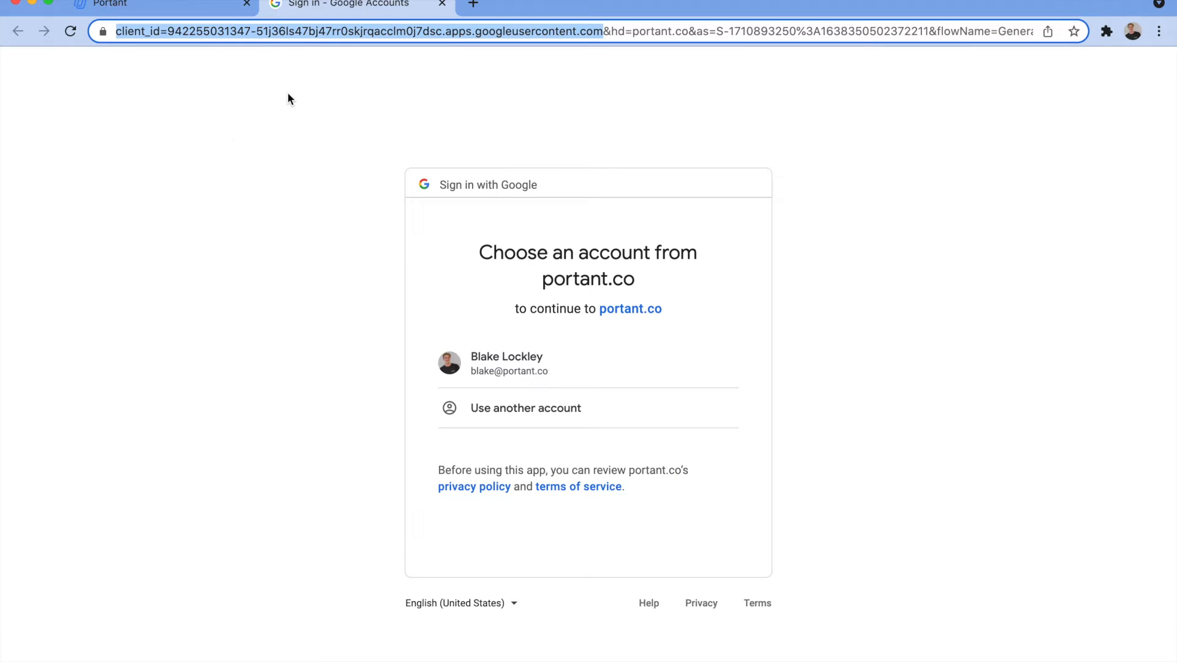
# Choose the portant.co Google account and allow access to the specific Google Drive files used with the app.
pyautogui.click(604, 341)
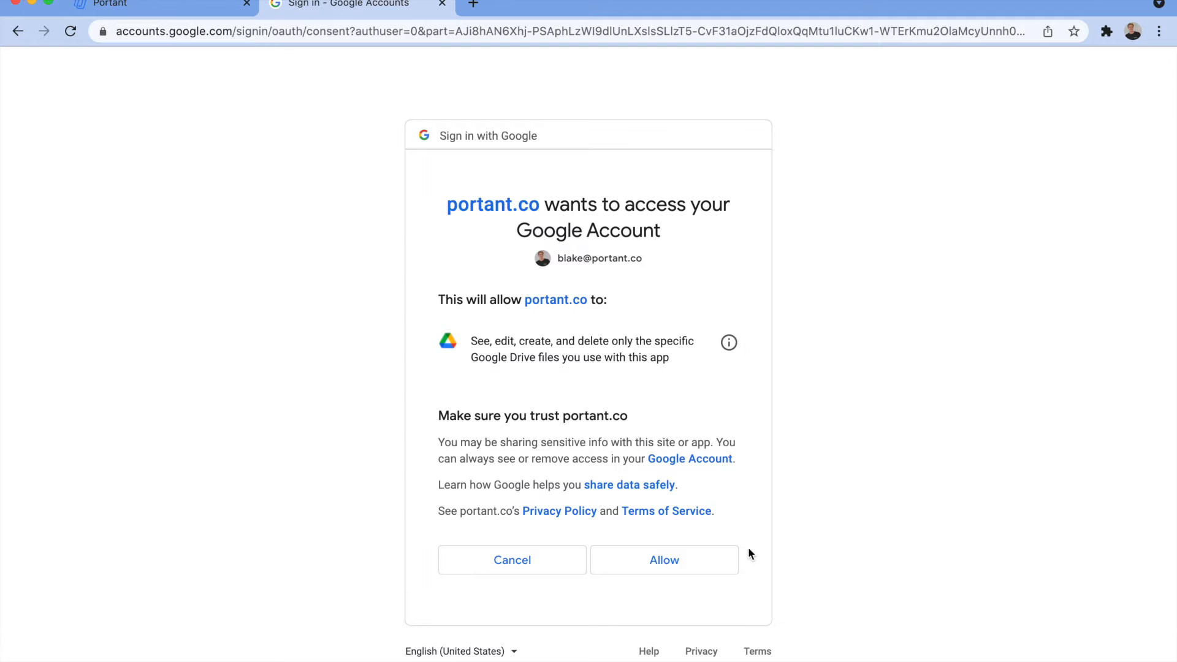
pyautogui.click(662, 563)
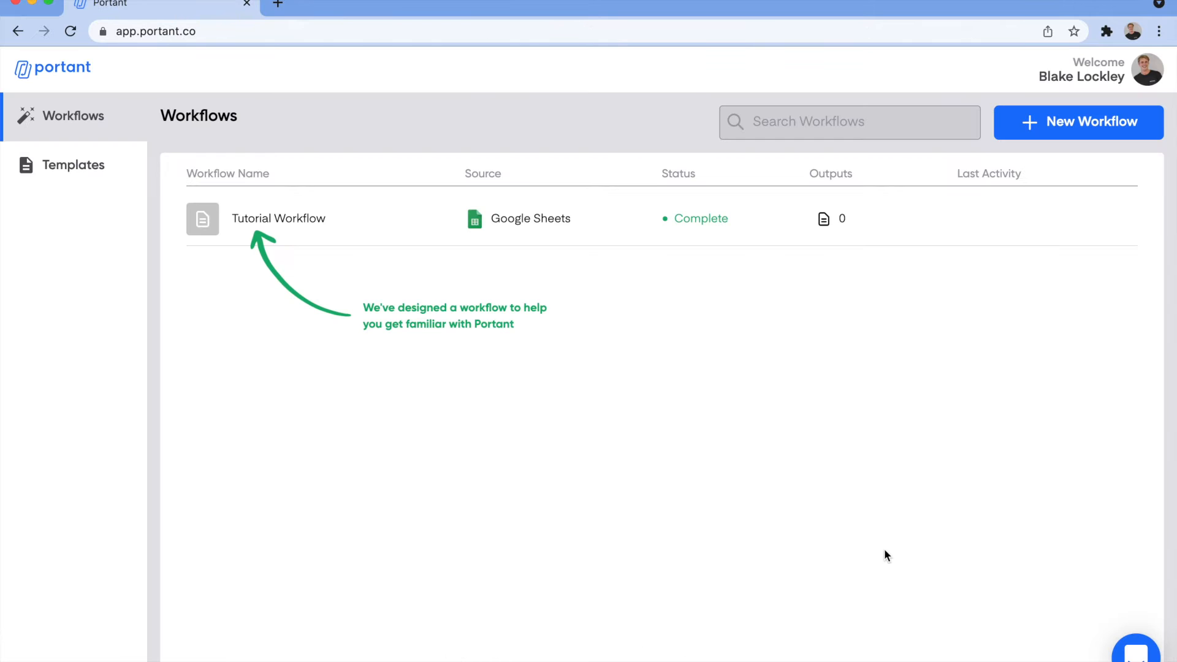
# Open the Tutorial Workflow and examine its Google Sheets source and Tutorial Certificate Template blocks.
pyautogui.click(303, 220)
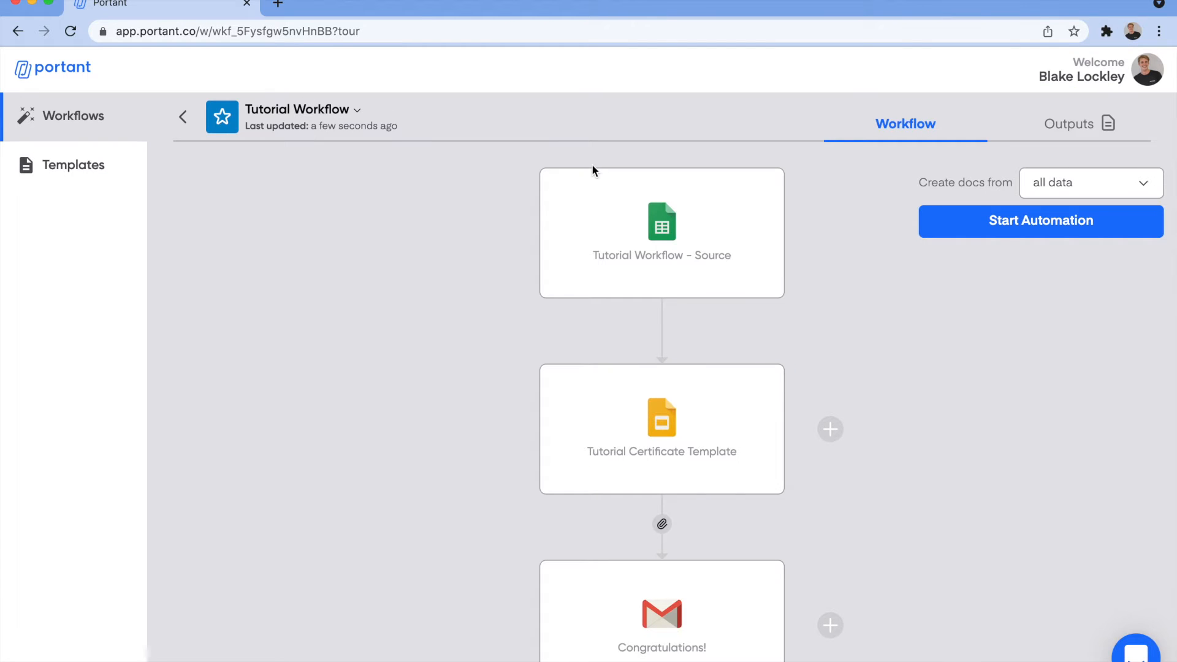
pyautogui.click(603, 212)
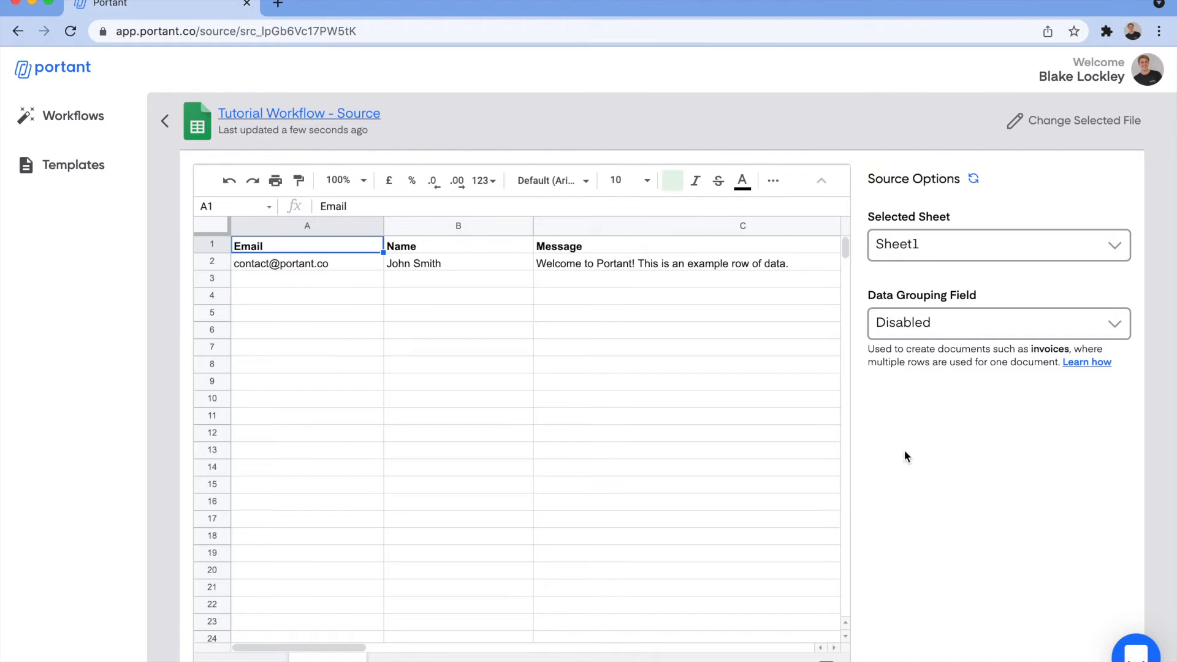
pyautogui.click(350, 265)
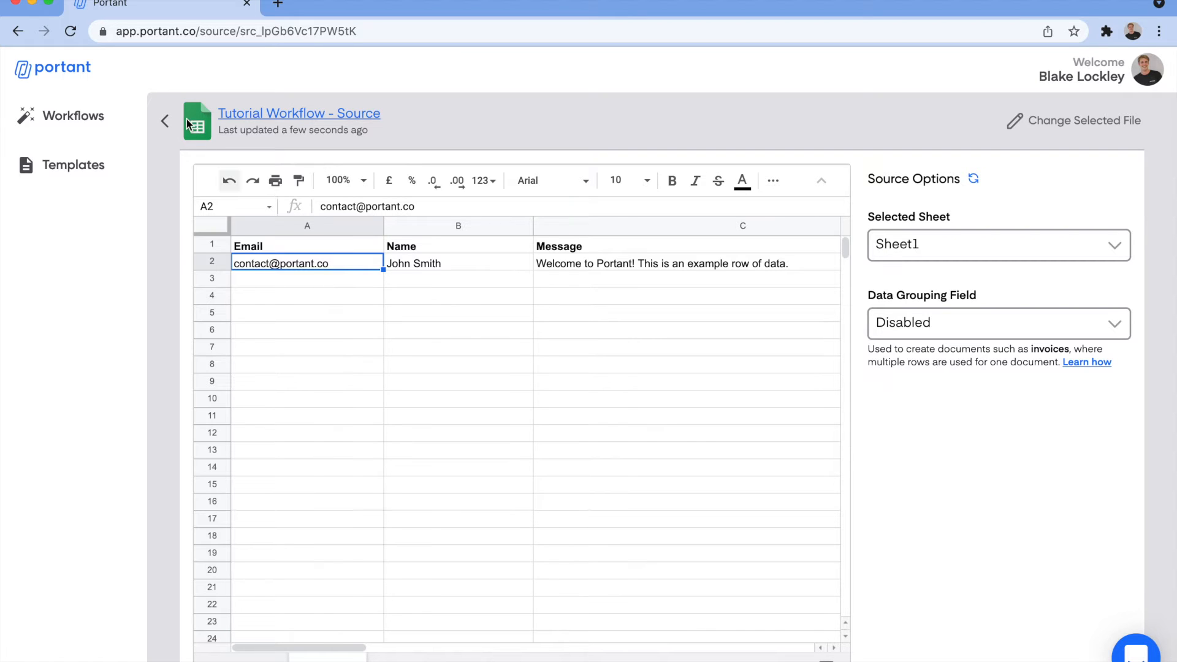
pyautogui.click(164, 120)
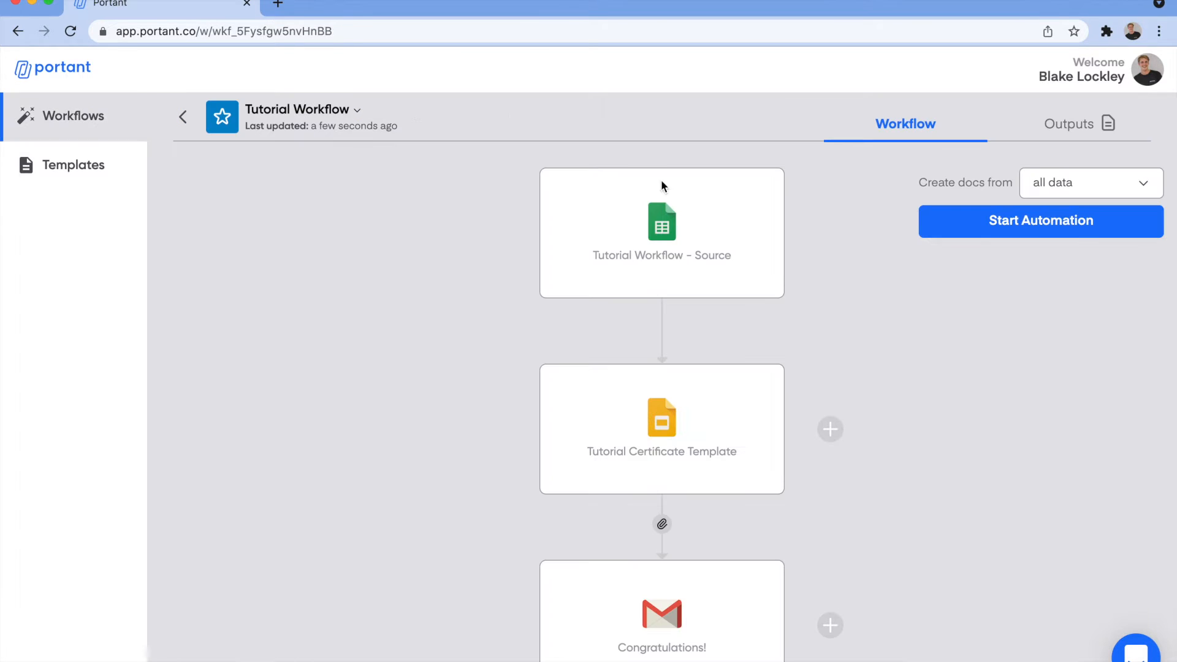
pyautogui.click(746, 425)
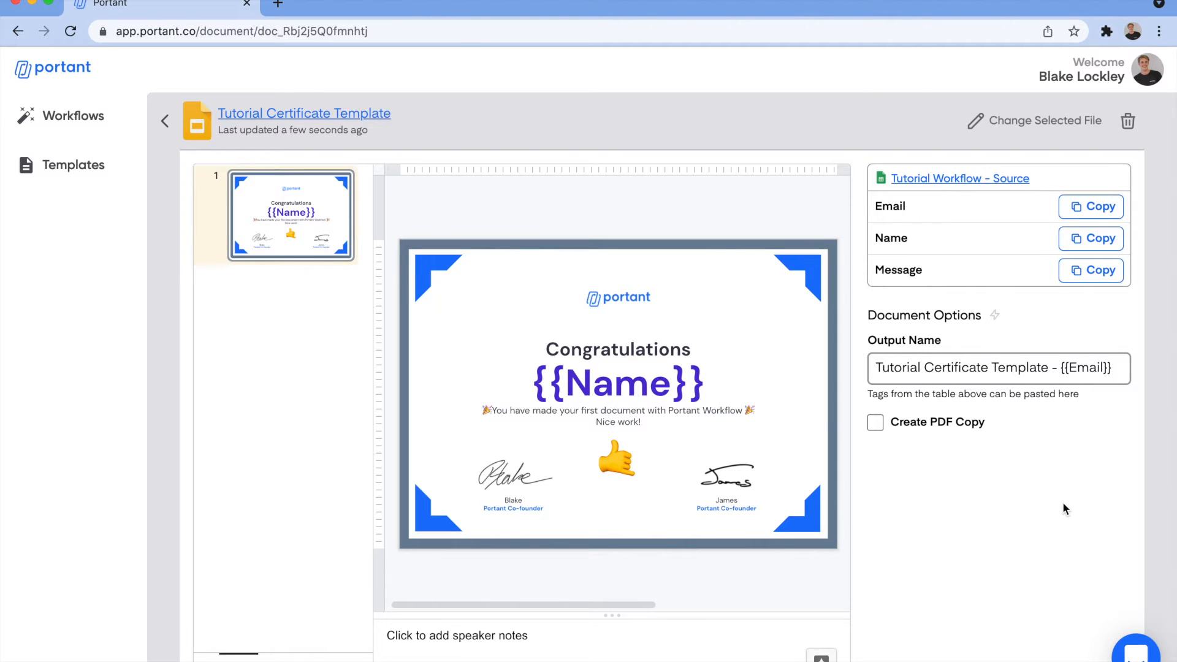
pyautogui.click(165, 123)
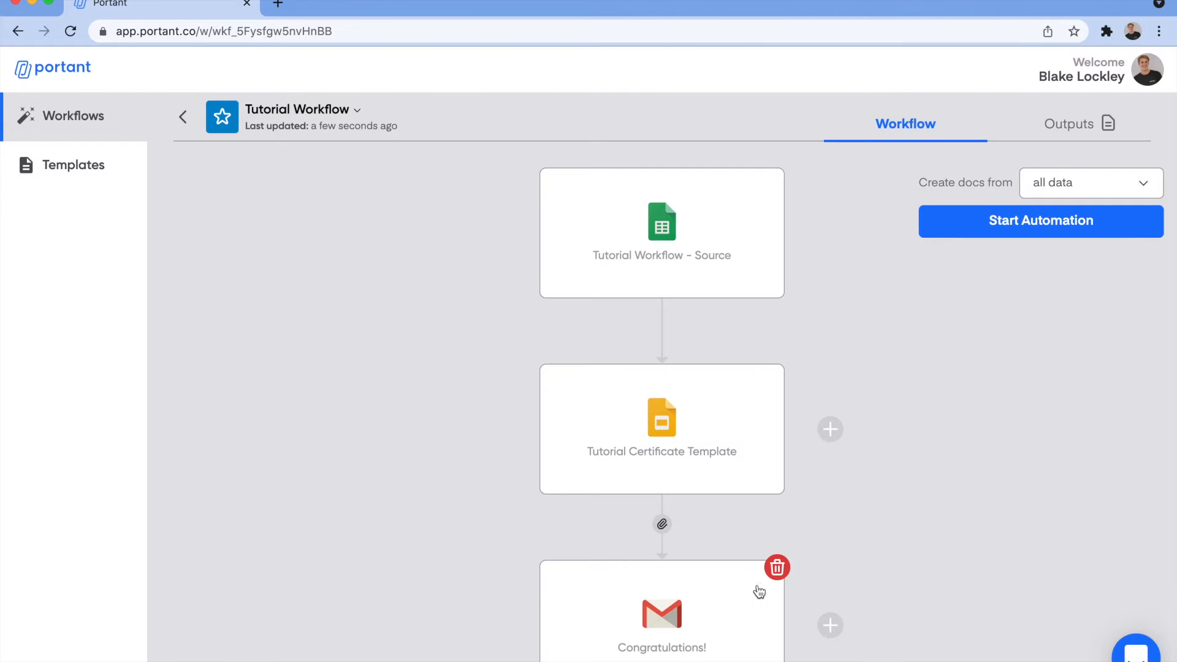
# Examine the recipient tag and message body of the Congratulations! email block, and return to the workflow.
pyautogui.click(719, 593)
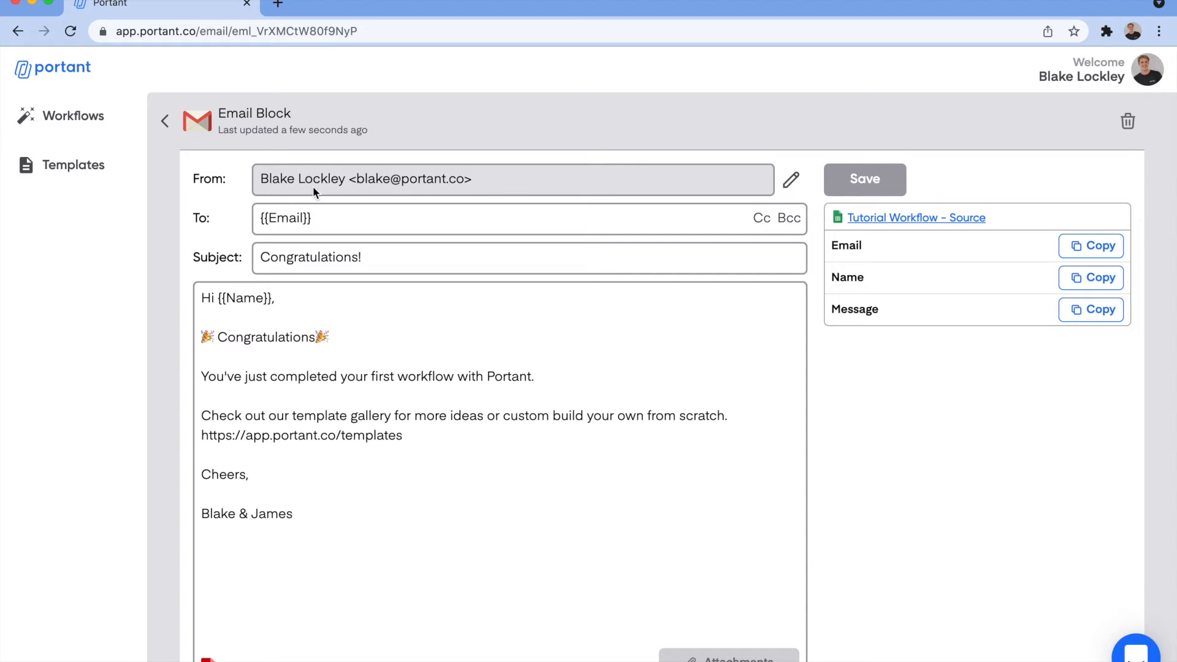
pyautogui.click(350, 221)
pyautogui.press('super+a')
pyautogui.press('Right')
pyautogui.click(558, 358)
pyautogui.click(164, 123)
# Start the automation for all data and proceed to the Google sign-in for Drive and Gmail access.
pyautogui.click(1107, 228)
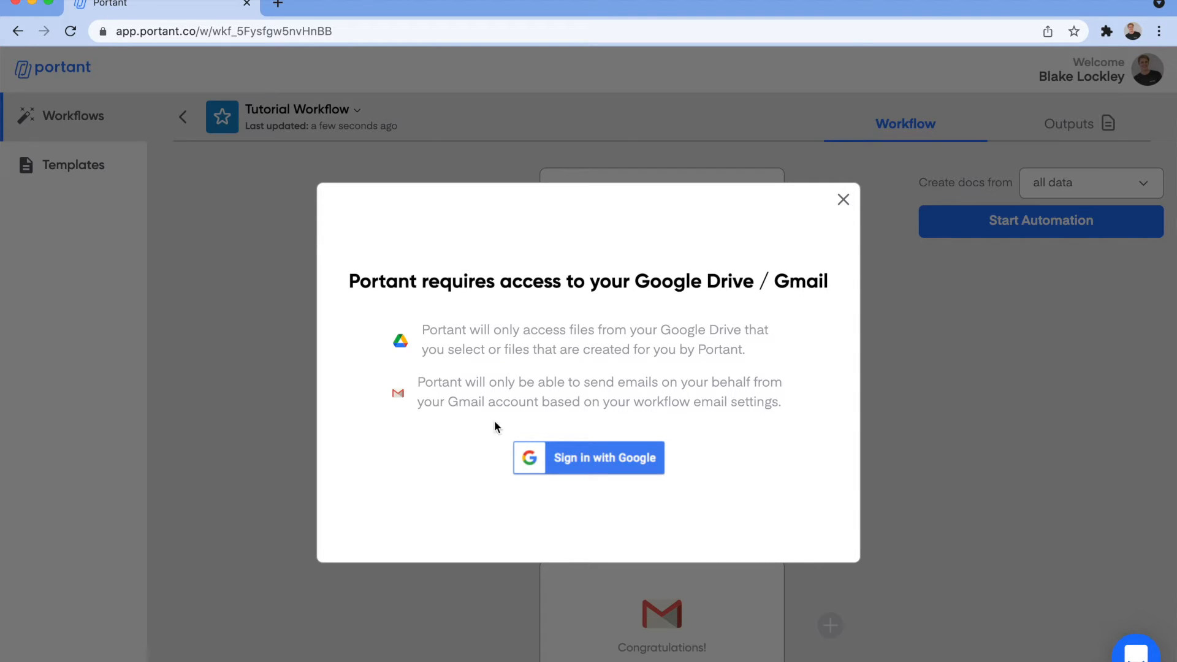
pyautogui.click(626, 472)
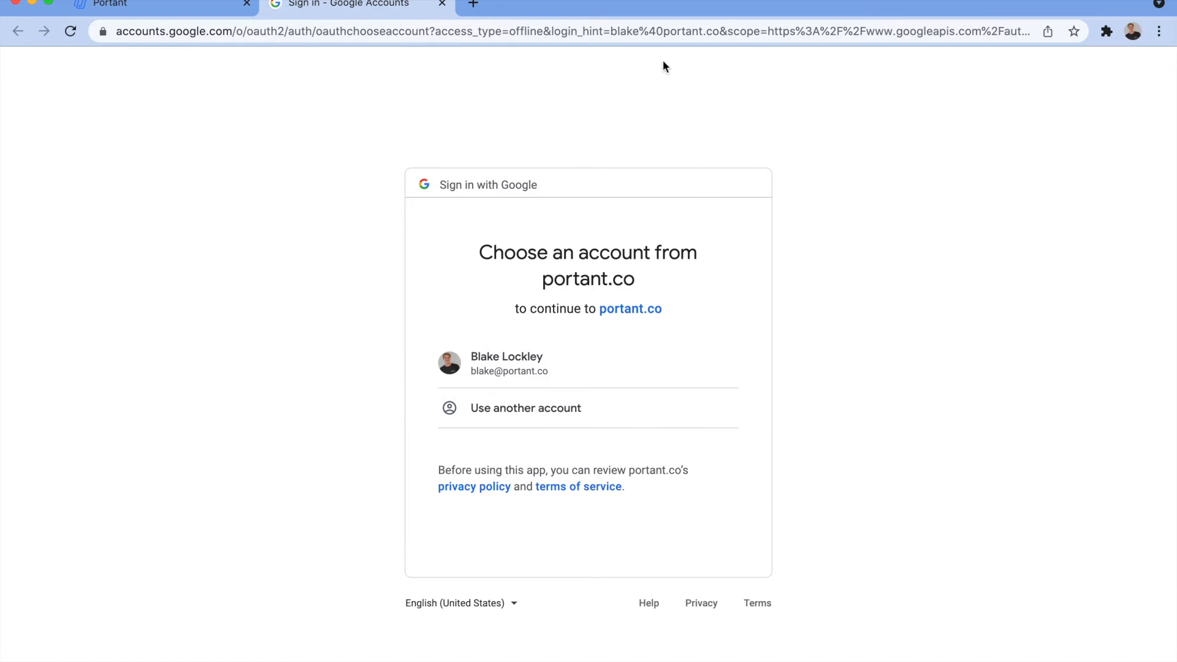
# Highlight the client_id parameter in the web address of the Drive and Gmail authorisation page, and clear the selection.
pyautogui.click(661, 32)
pyautogui.press('Right')
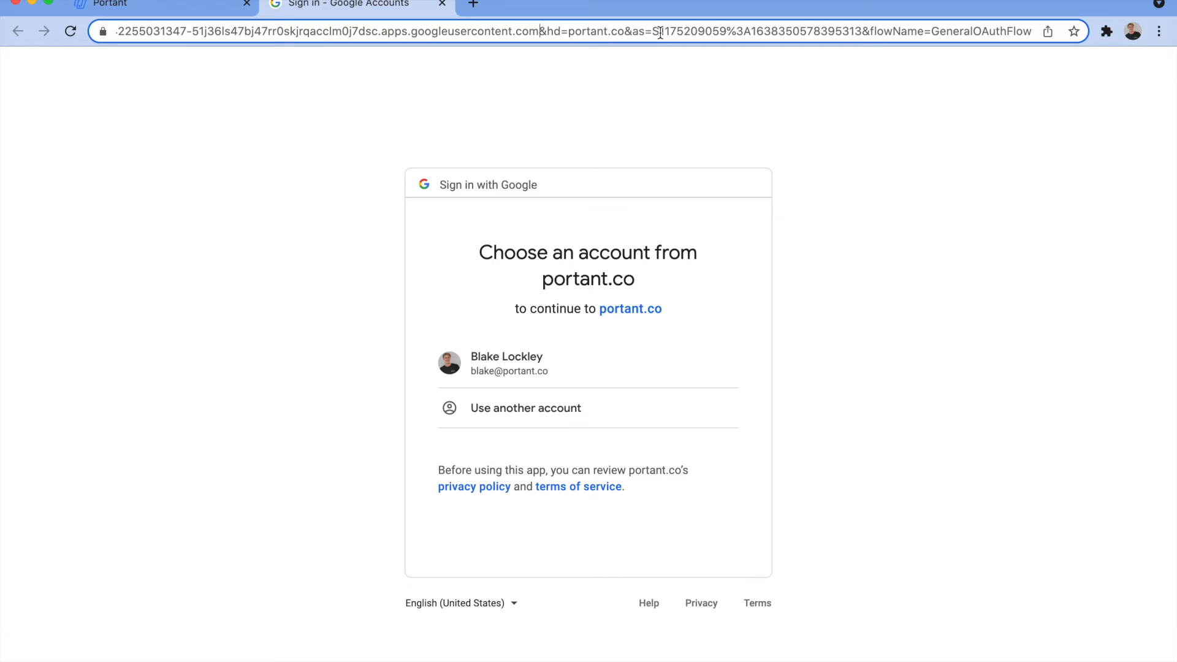
pyautogui.hotkey('alt', 'shift', 'Left')
pyautogui.hotkey('alt', 'shift', 'Left')
pyautogui.hotkey('alt', 'shift', 'Left')
pyautogui.hotkey('alt', 'shift', 'Left')
pyautogui.hotkey('alt', 'shift', 'Left')
pyautogui.hotkey('alt', 'shift', 'Left')
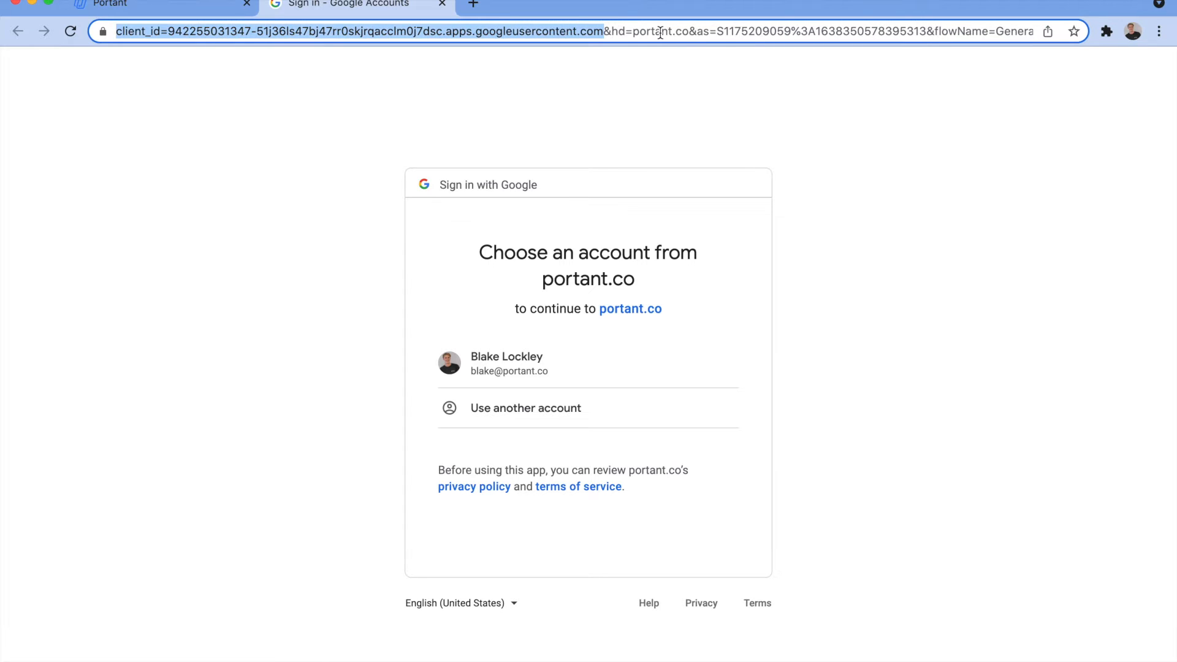
pyautogui.hotkey('alt', 'shift', 'Left')
pyautogui.hotkey('shift', 'Right')
pyautogui.hotkey('shift', 'Right')
pyautogui.hotkey('shift', 'Right')
pyautogui.hotkey('shift', 'Right')
pyautogui.hotkey('shift', 'Right')
pyautogui.hotkey('shift', 'Right')
pyautogui.hotkey('shift', 'Right')
pyautogui.hotkey('shift', 'Right')
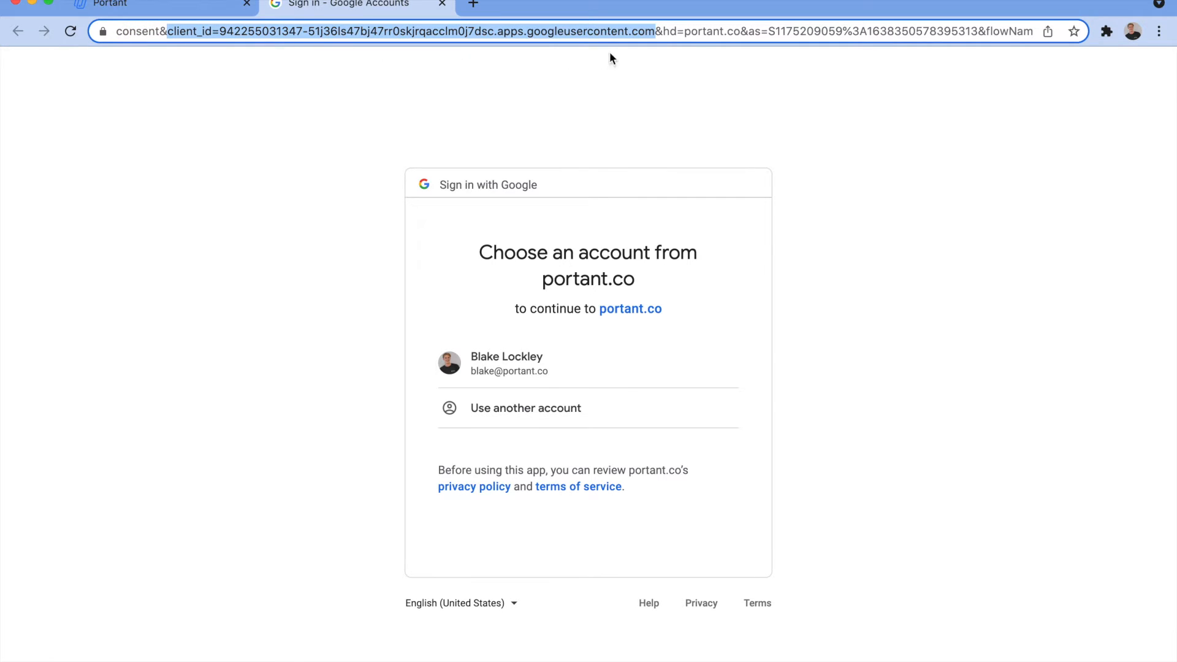
pyautogui.click(627, 77)
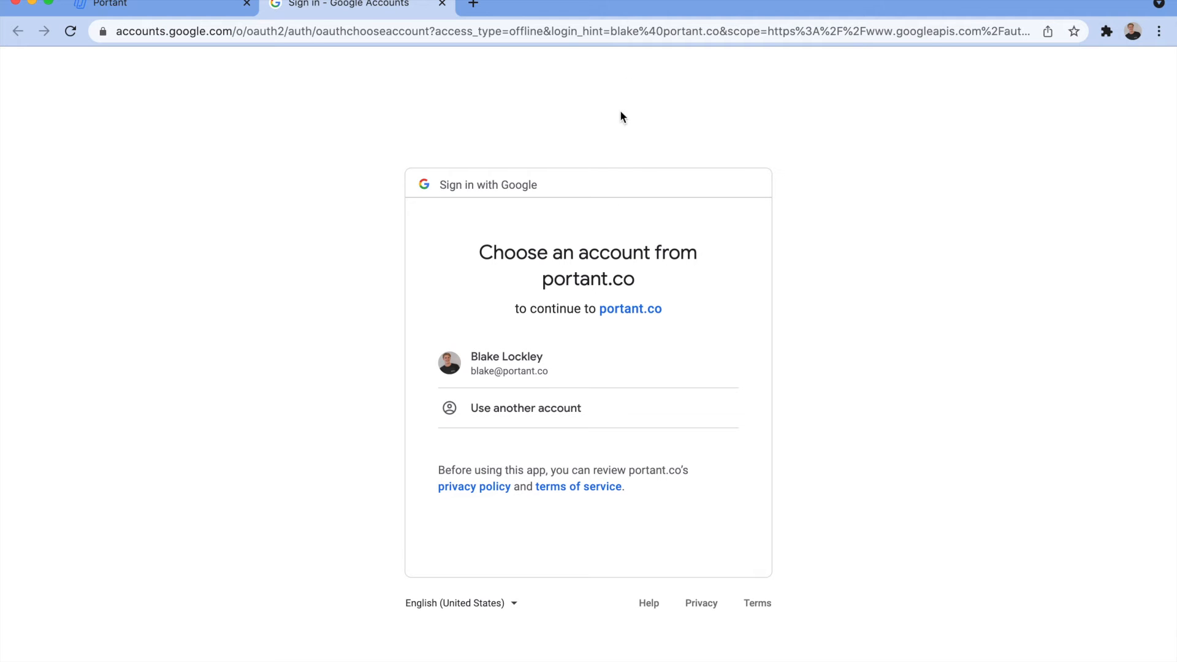
# Choose the Google account and allow portant.co to access its Drive files and send email on the account's behalf.
pyautogui.click(605, 376)
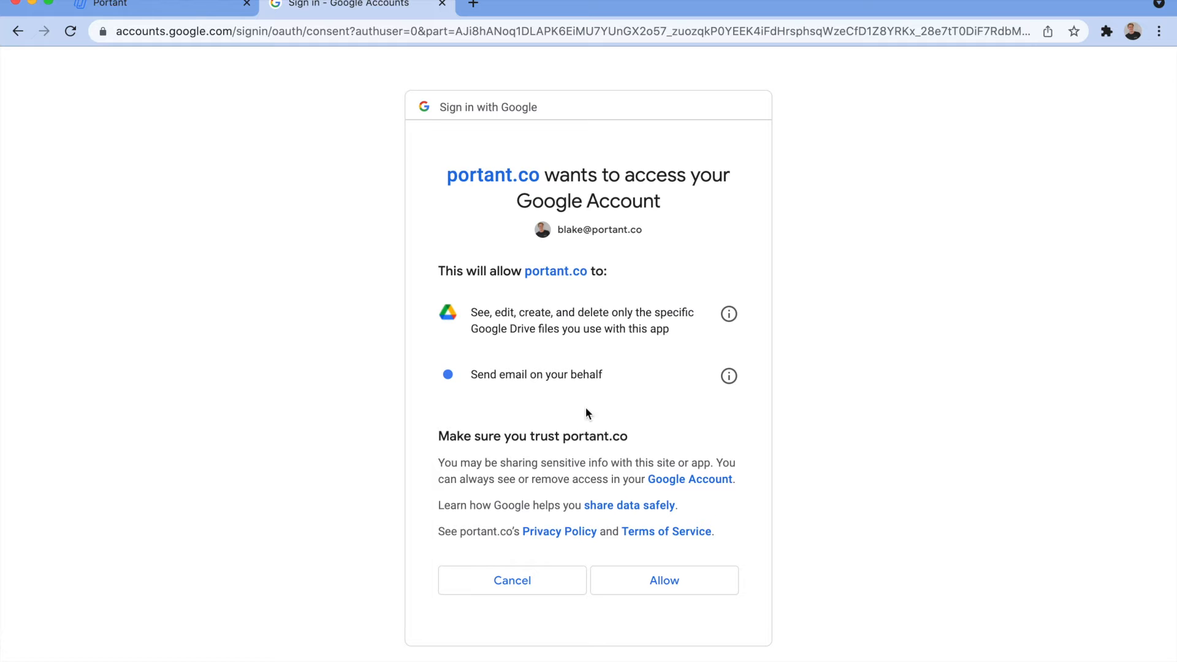
pyautogui.click(696, 590)
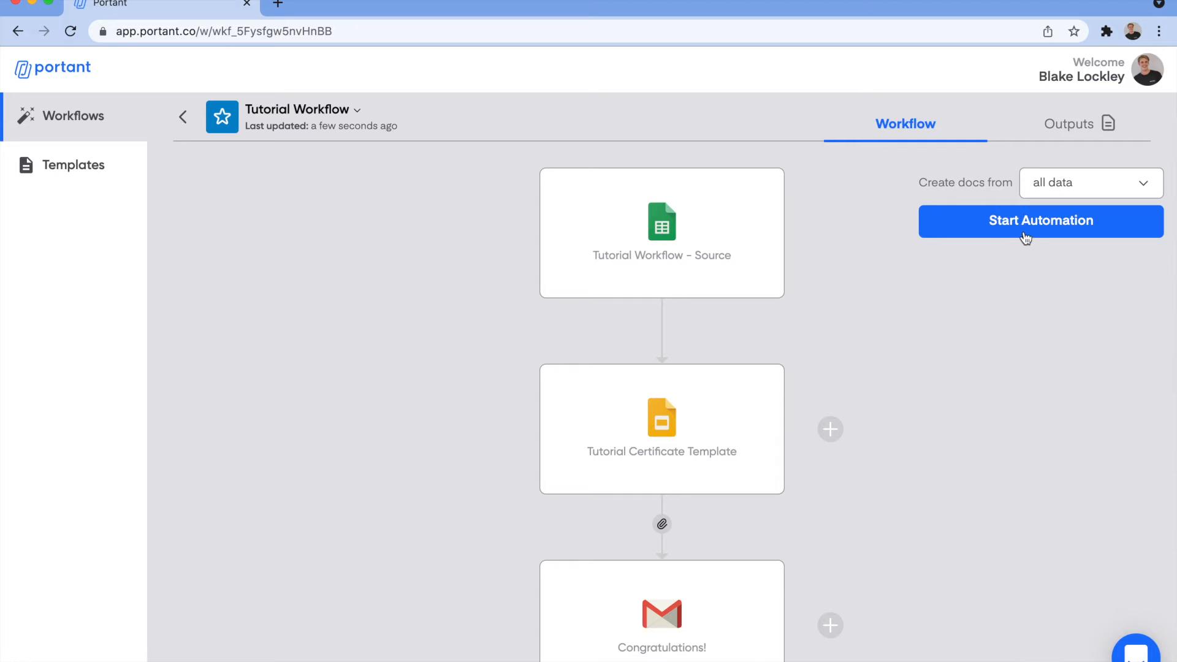
# Run the Tutorial Workflow automation on all data and open the generated certificate from the outputs.
pyautogui.click(1024, 238)
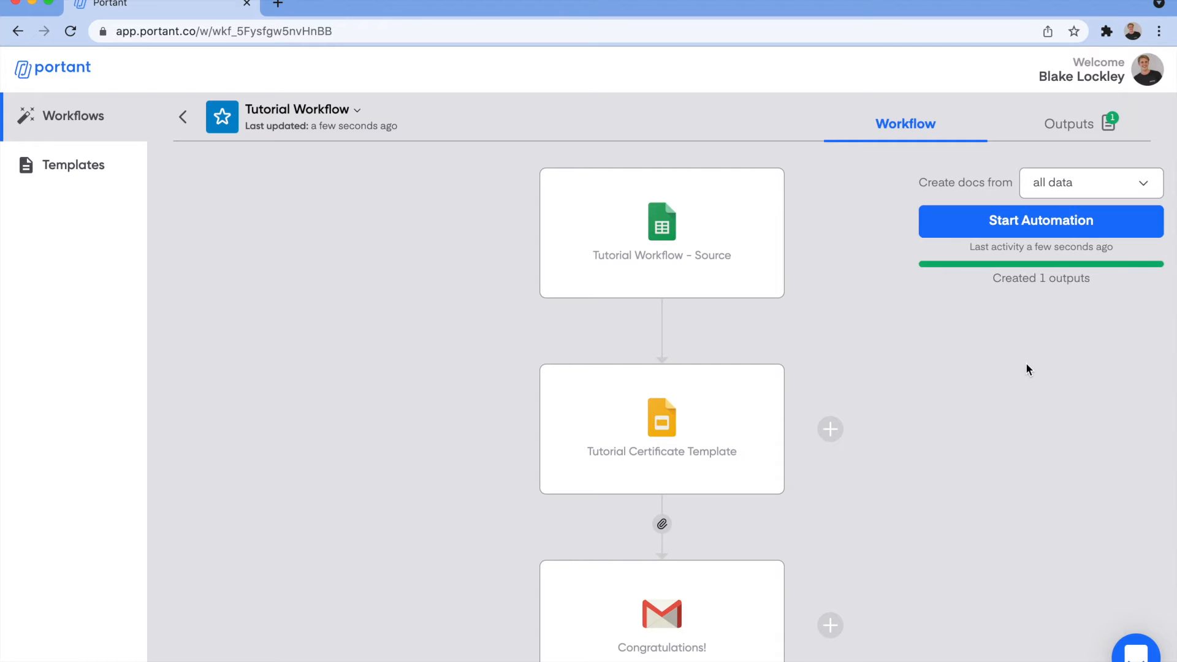
pyautogui.click(1071, 126)
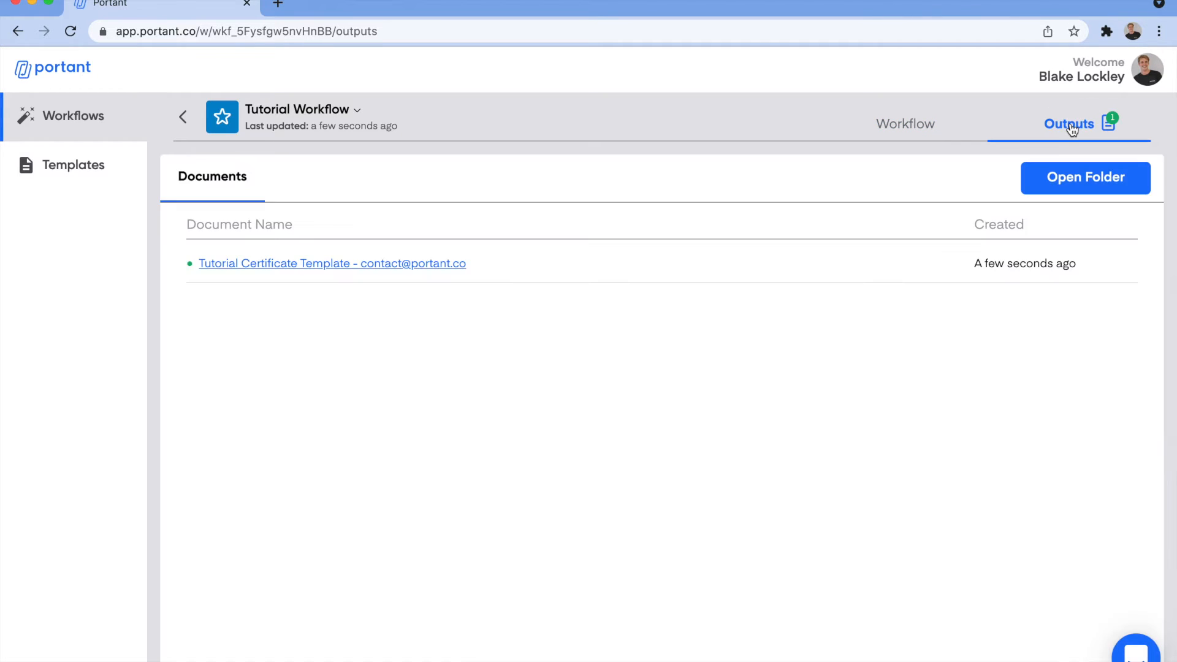
pyautogui.click(342, 263)
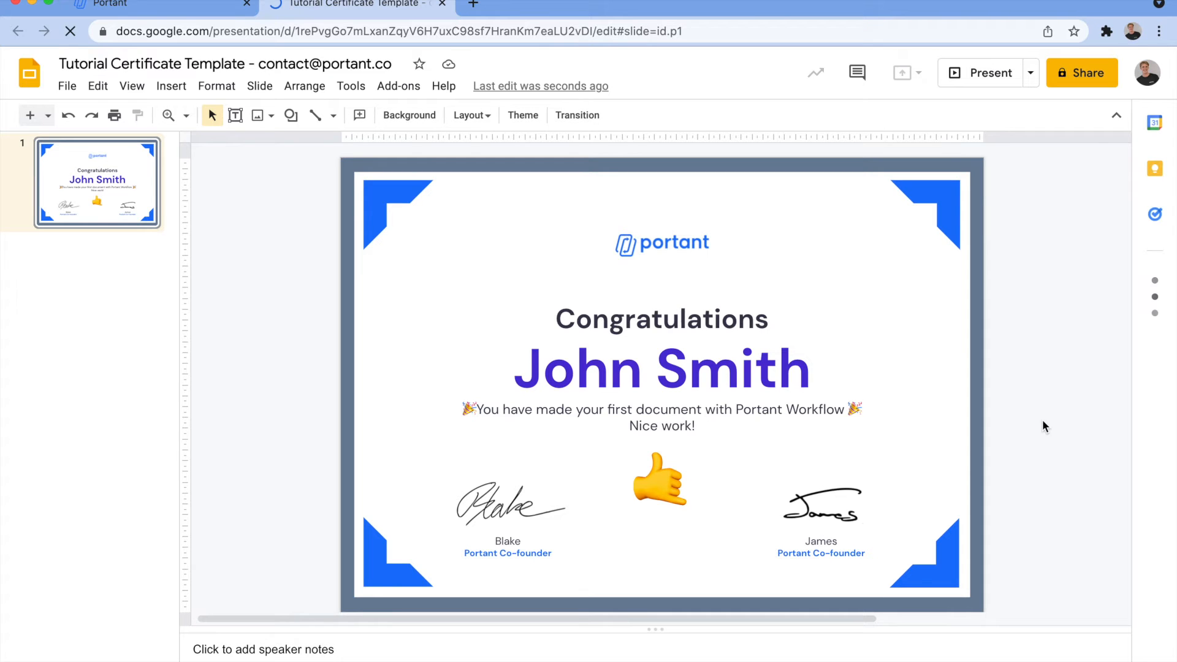
# Switch to Gmail and open the certificate PDF attached to the Congratulations! email.
pyautogui.press('super+t')
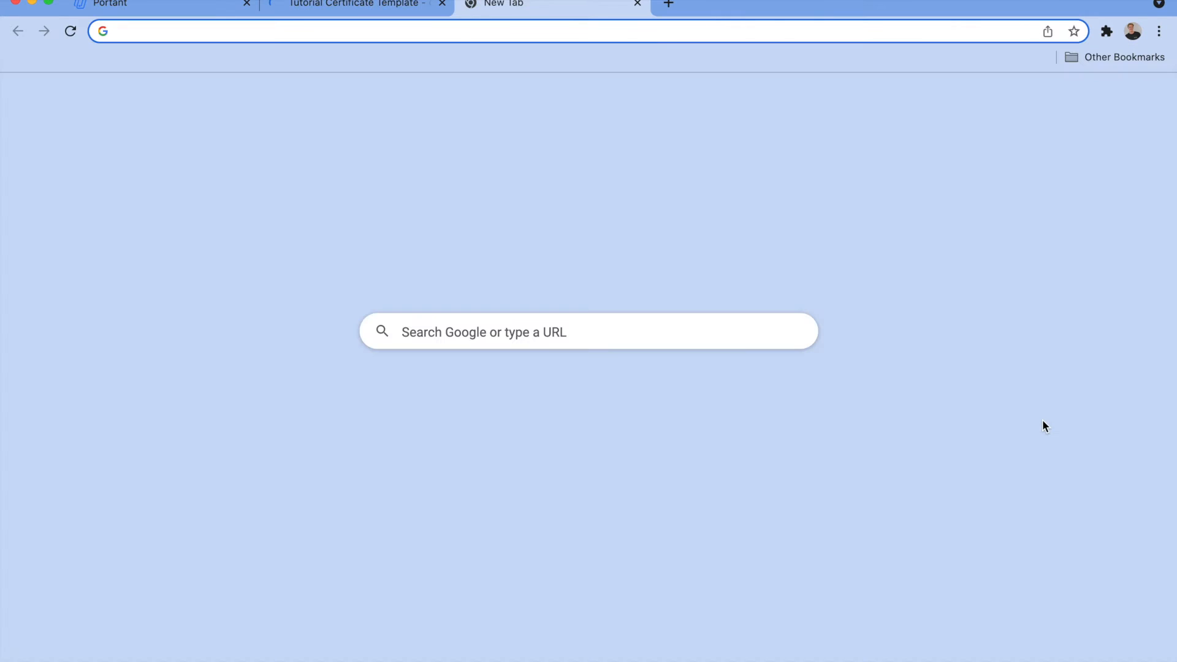
pyautogui.write('gmail')
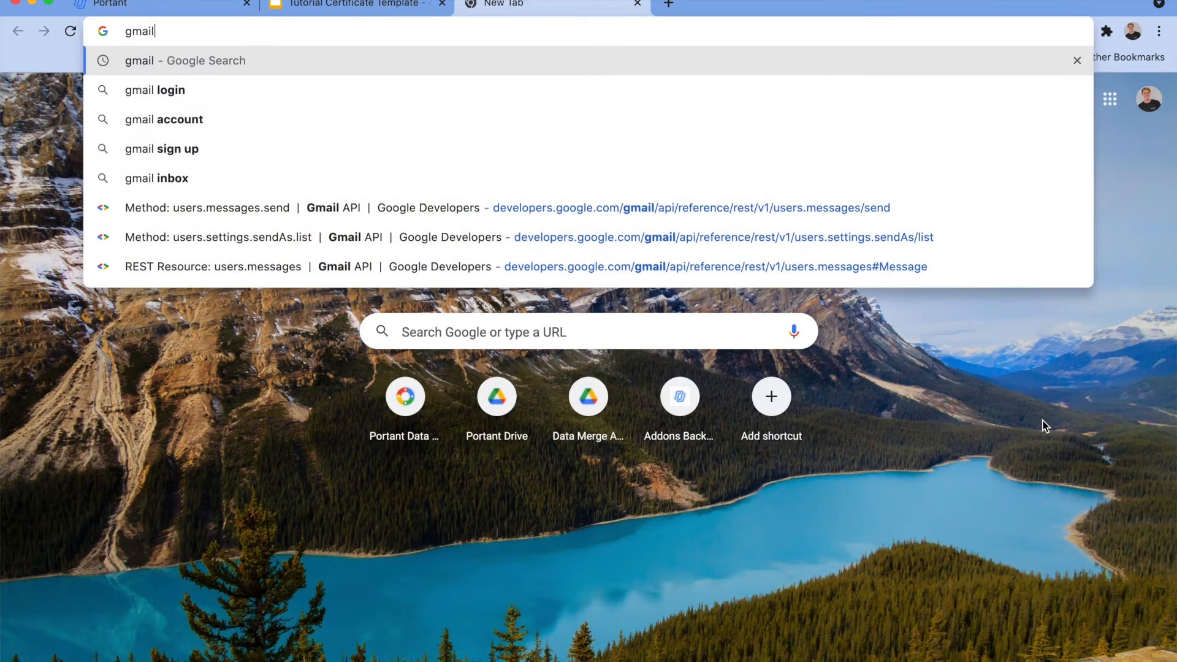
pyautogui.press('Return')
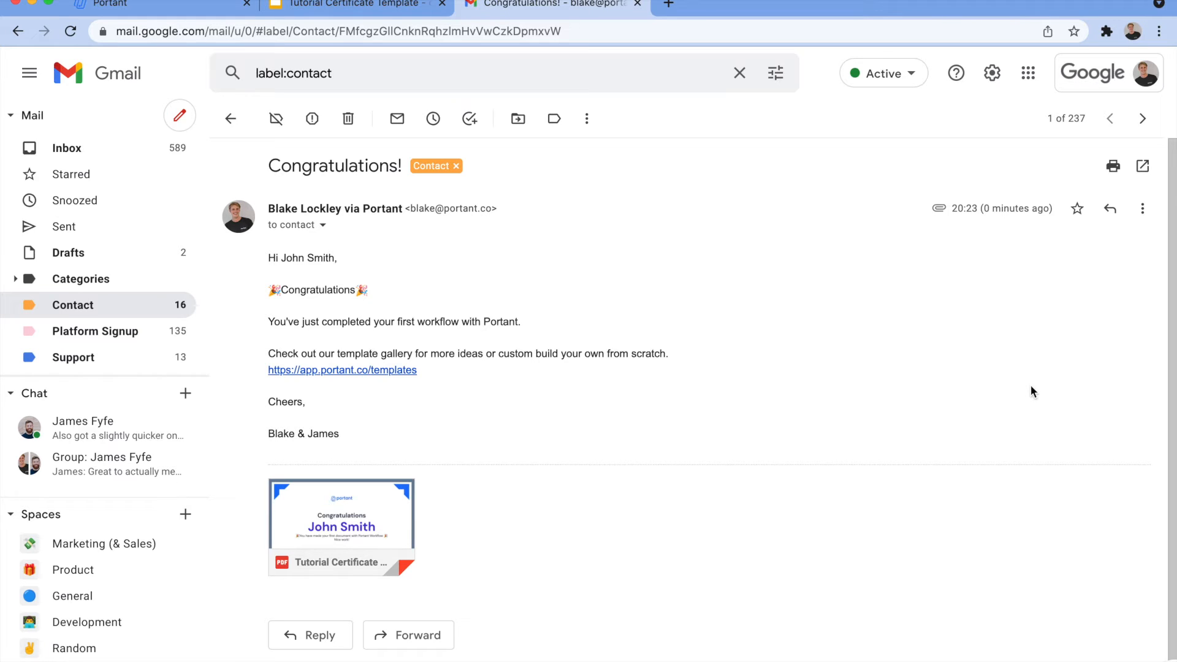
pyautogui.click(360, 509)
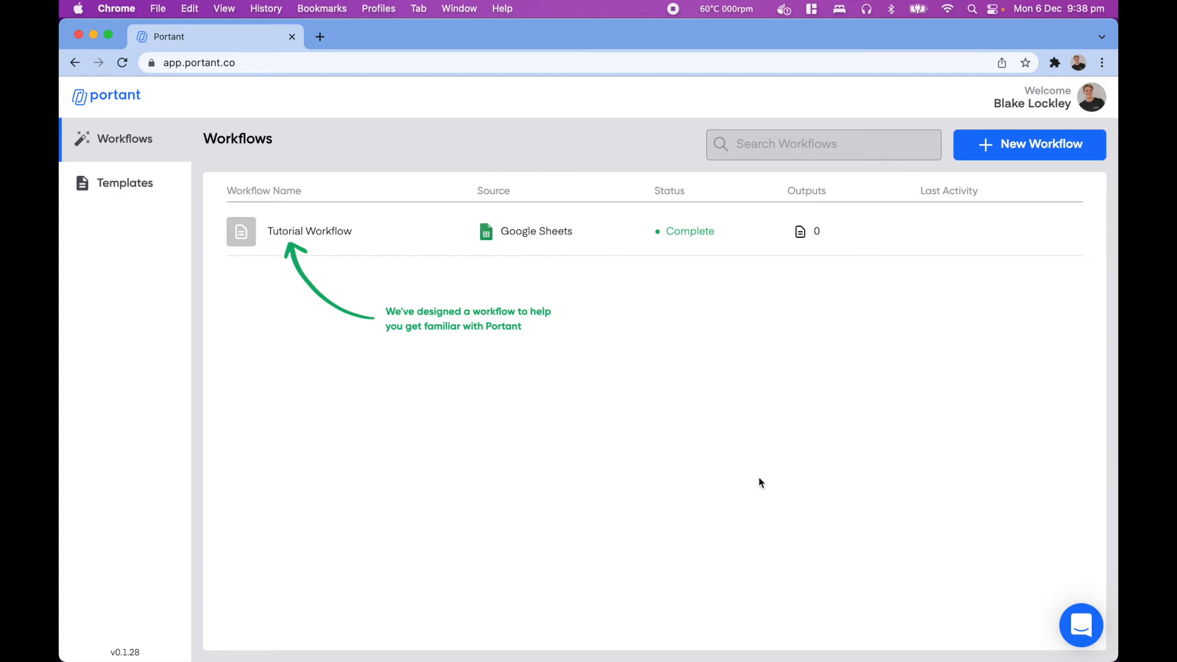
# Create a new workflow named Demo Workflow with a dark orange colour and the film strip icon.
pyautogui.click(1019, 150)
pyautogui.doubleClick(388, 305)
pyautogui.write('Demo Workflow')
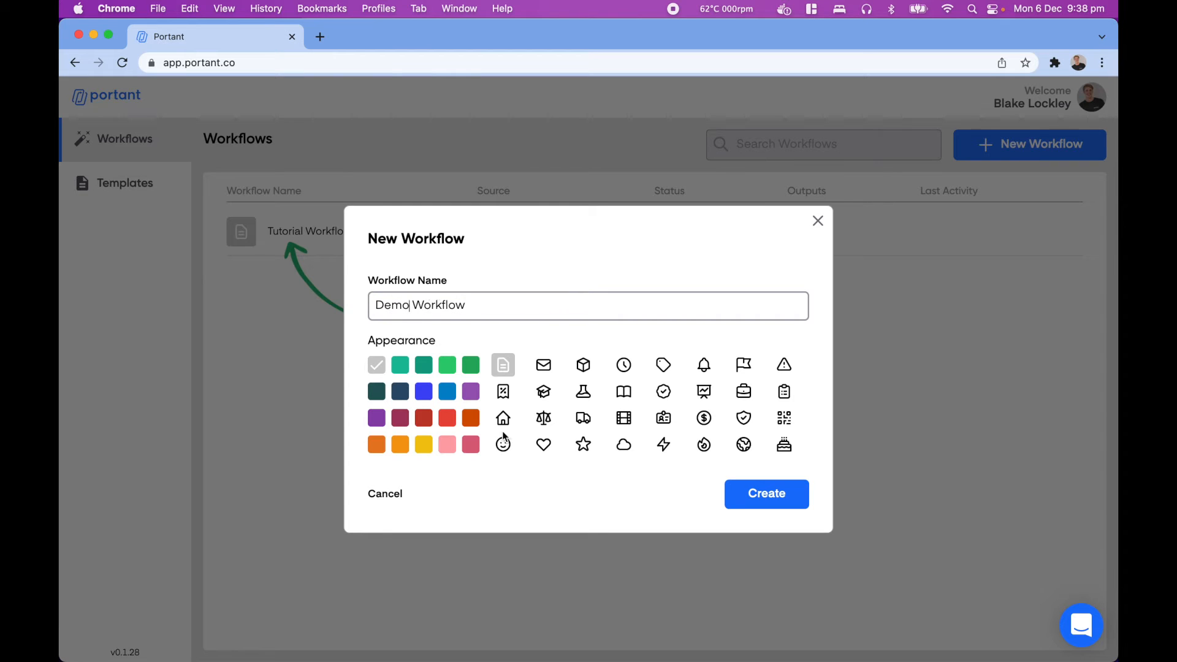
pyautogui.click(470, 418)
pyautogui.click(624, 421)
pyautogui.click(790, 497)
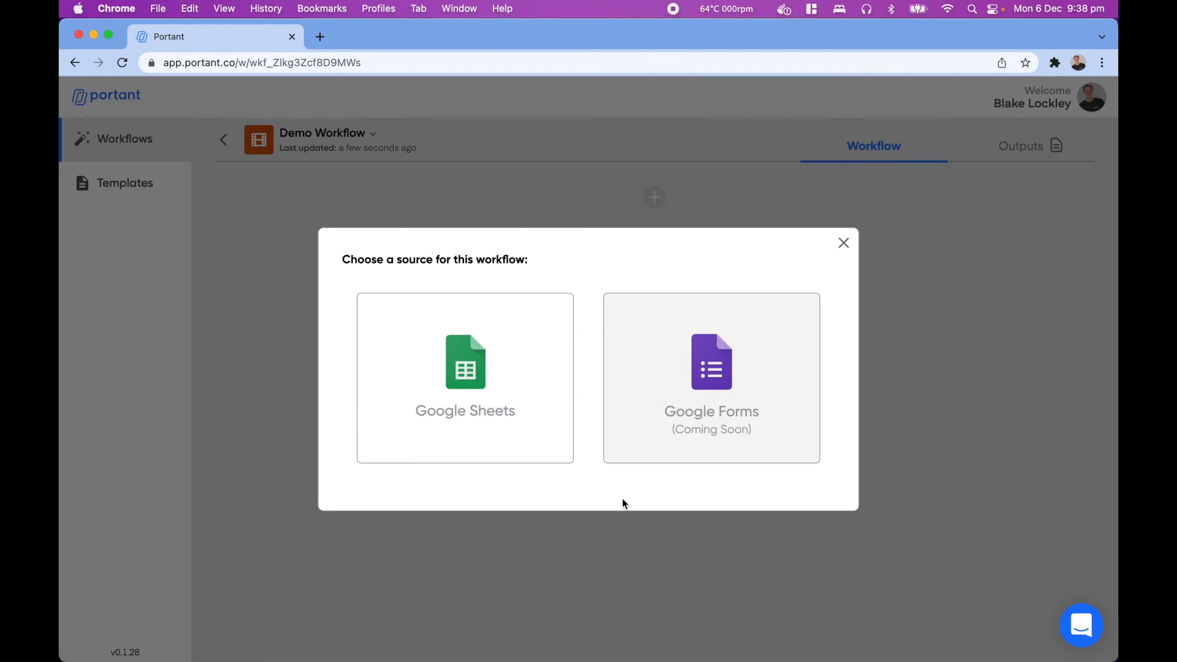
# Add a newly created Google Sheets file as the Demo Workflow's source and open that source.
pyautogui.click(524, 388)
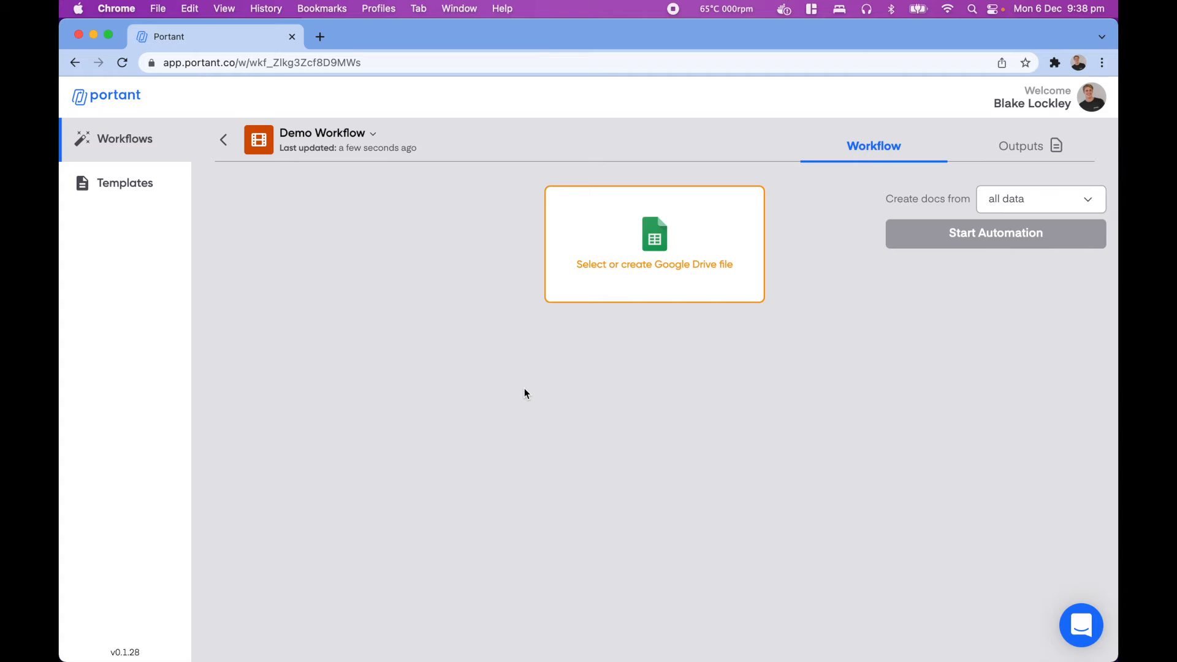
pyautogui.click(659, 281)
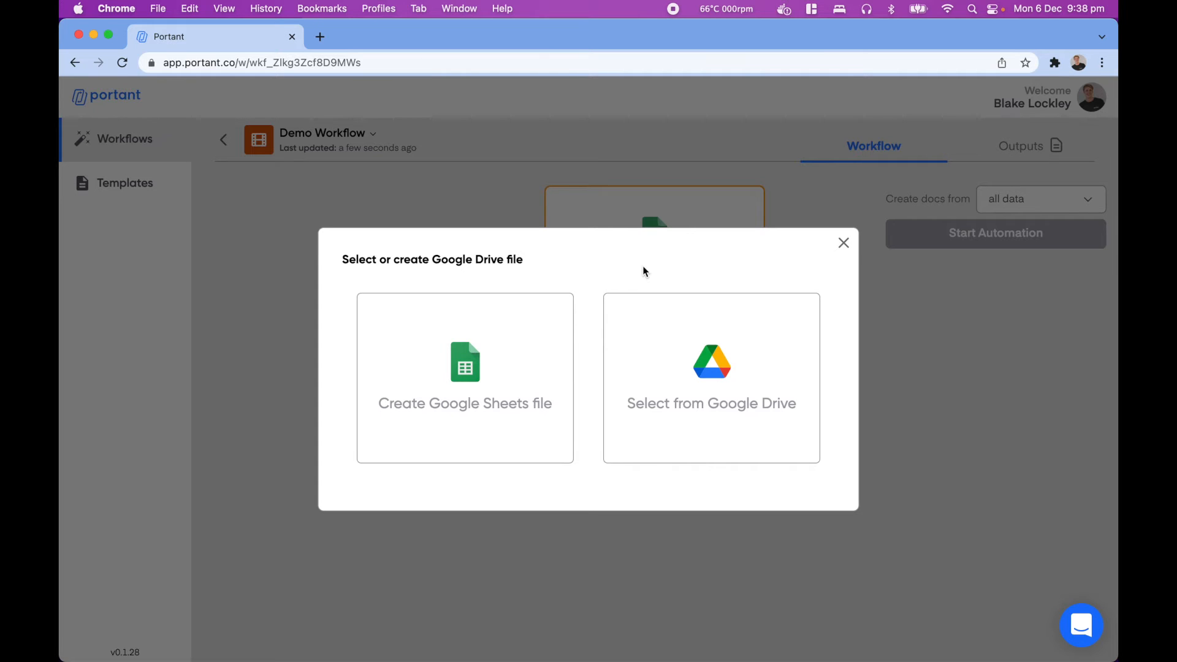
pyautogui.click(526, 341)
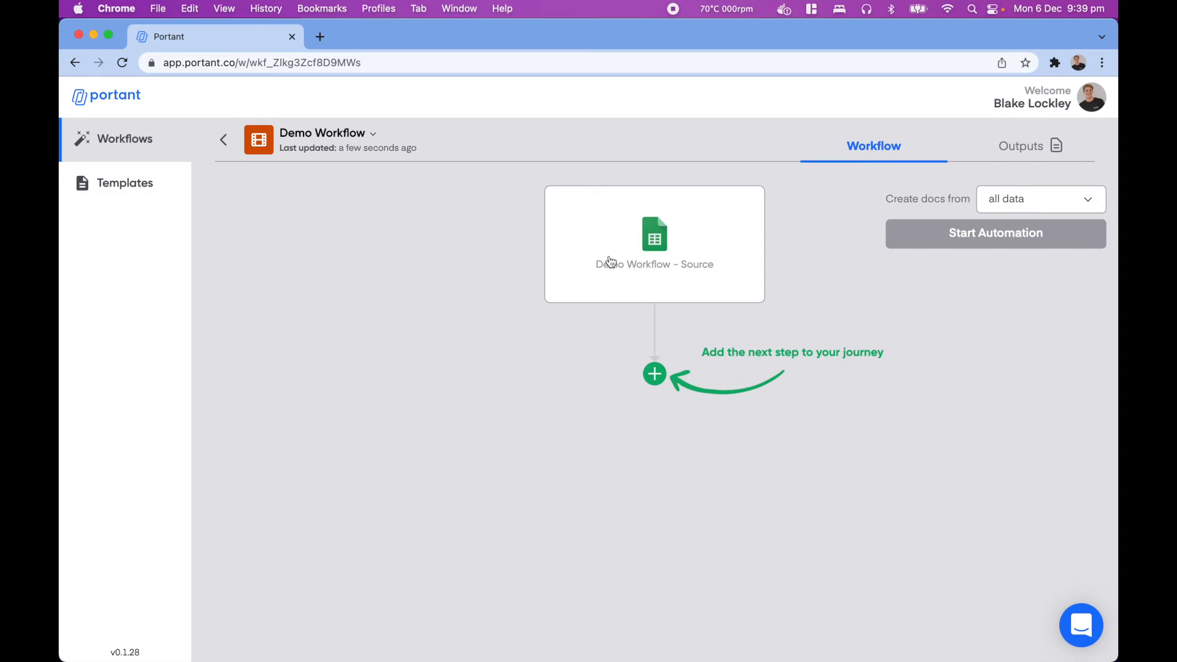
pyautogui.click(705, 253)
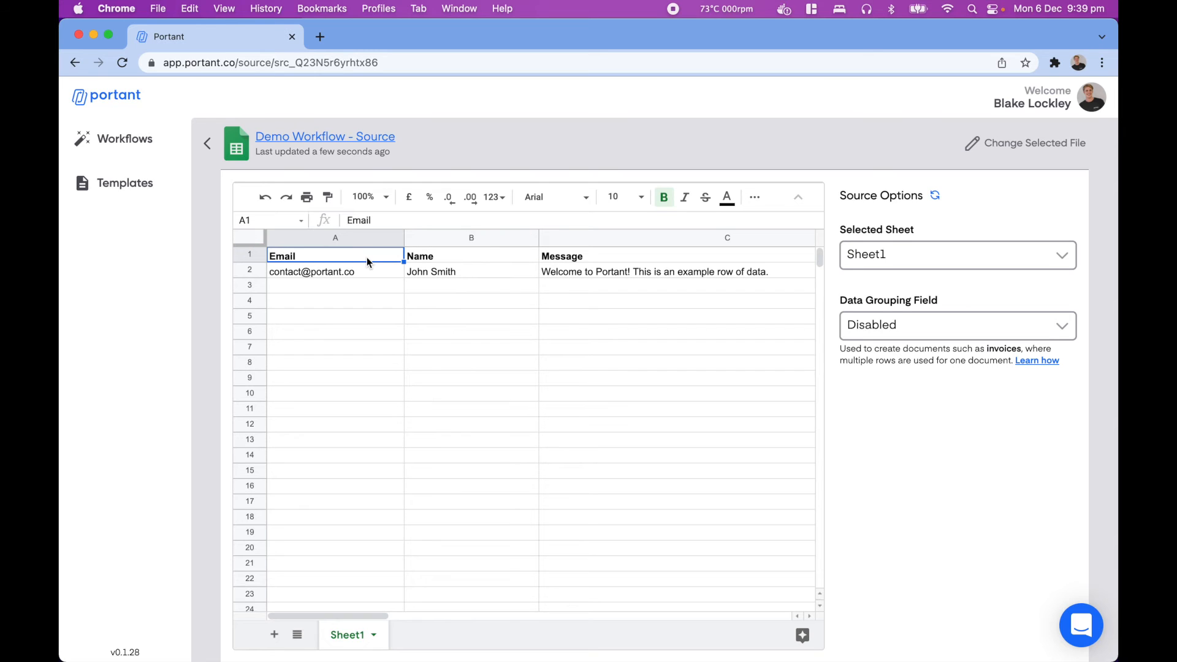
# Return to the Demo Workflow and add a Google Docs block using the existing Drive file Google OAuth Demo Workflow - Template.
pyautogui.click(373, 331)
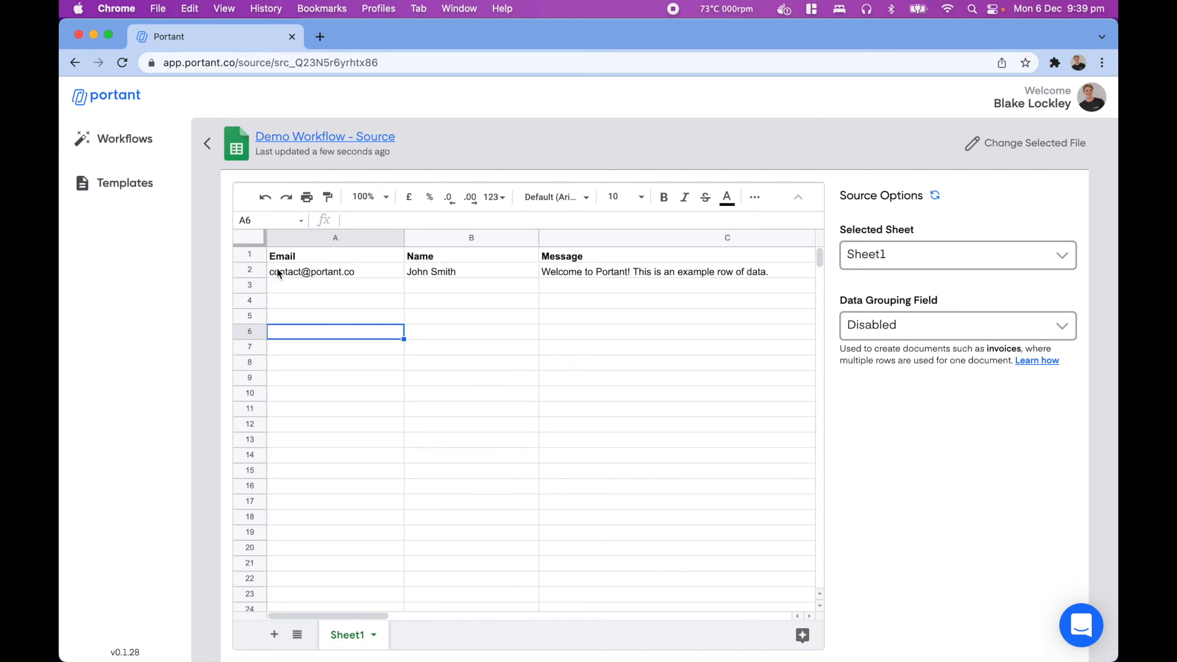
pyautogui.click(207, 144)
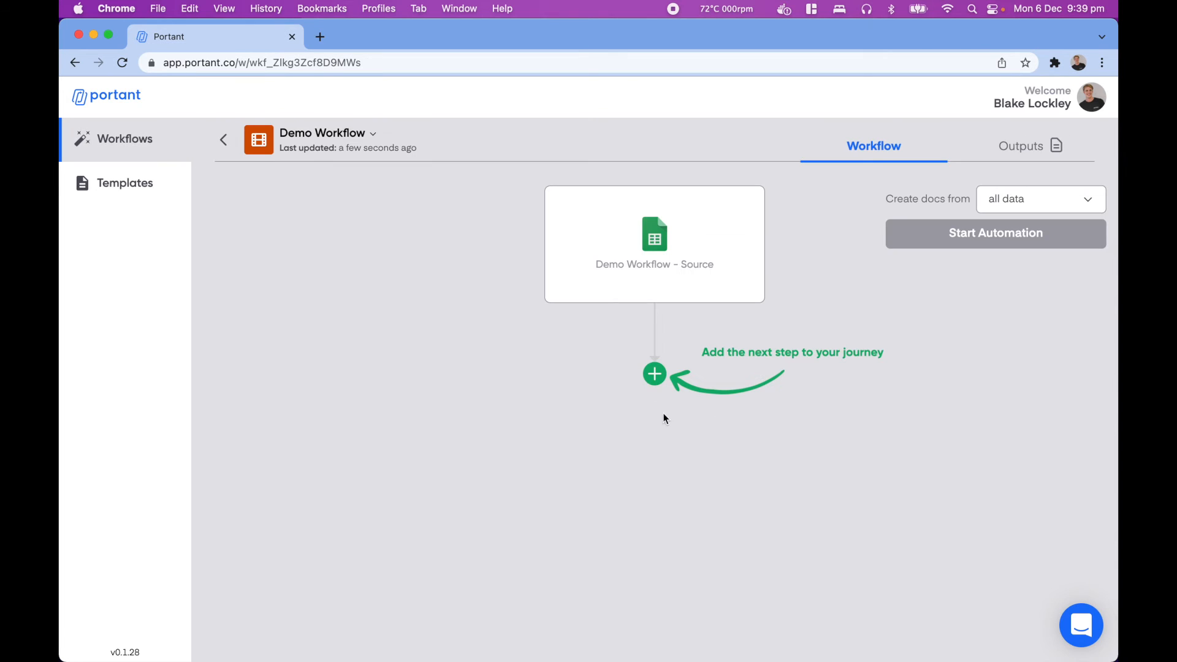
pyautogui.click(654, 374)
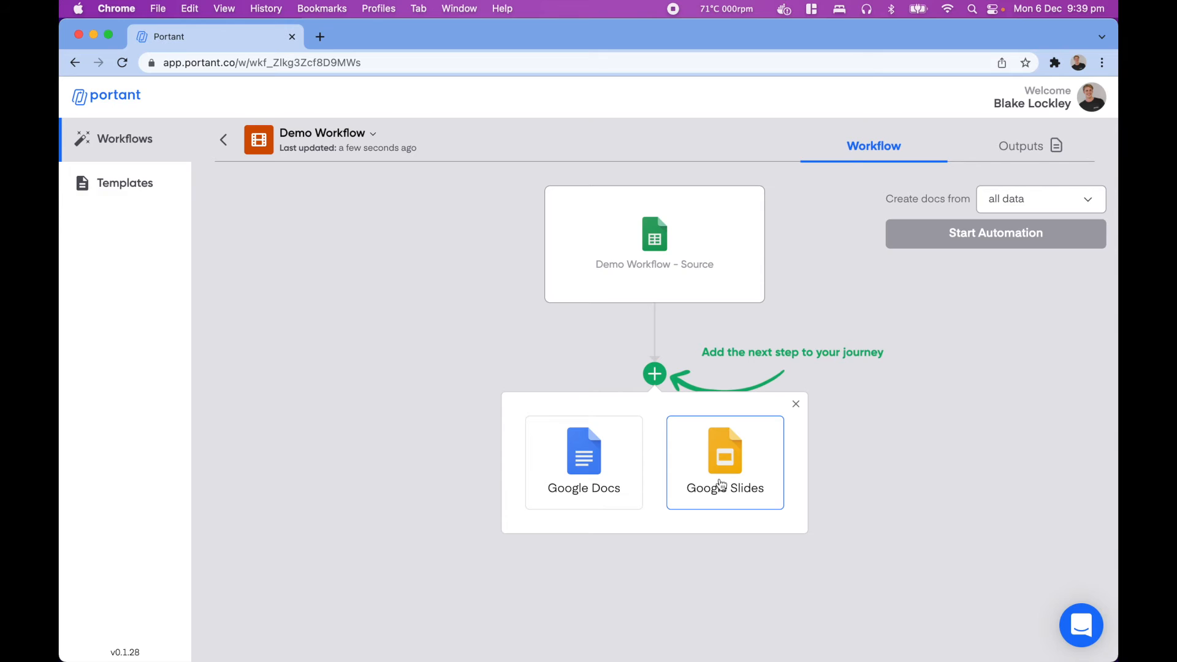
pyautogui.click(586, 481)
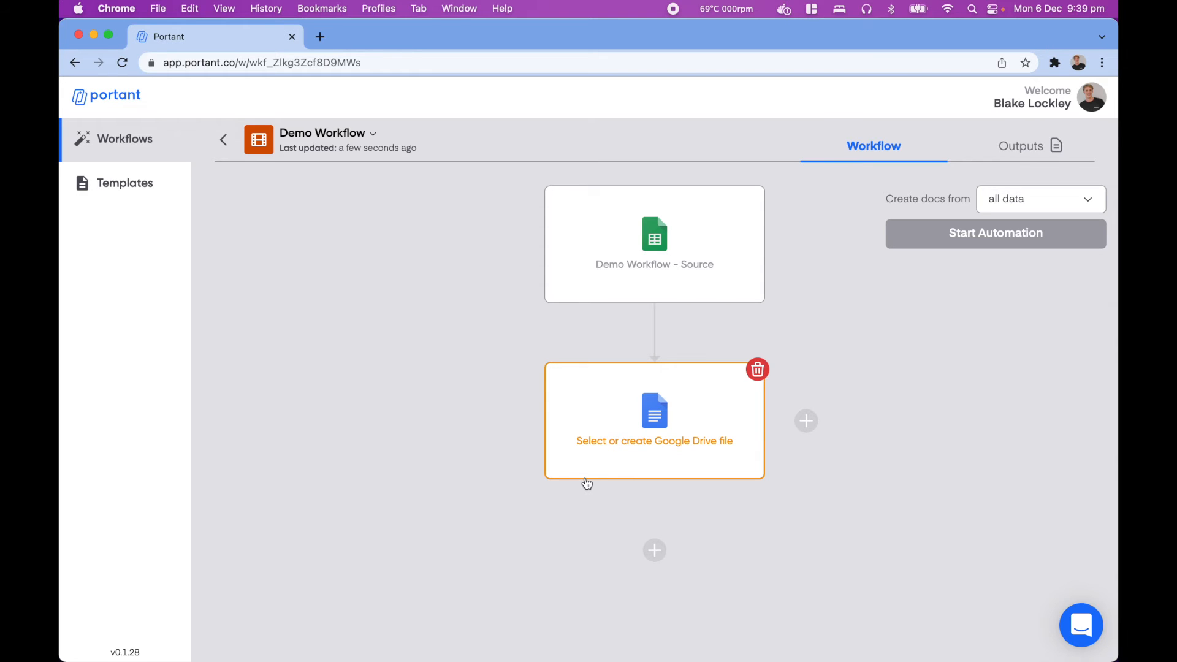
pyautogui.click(643, 424)
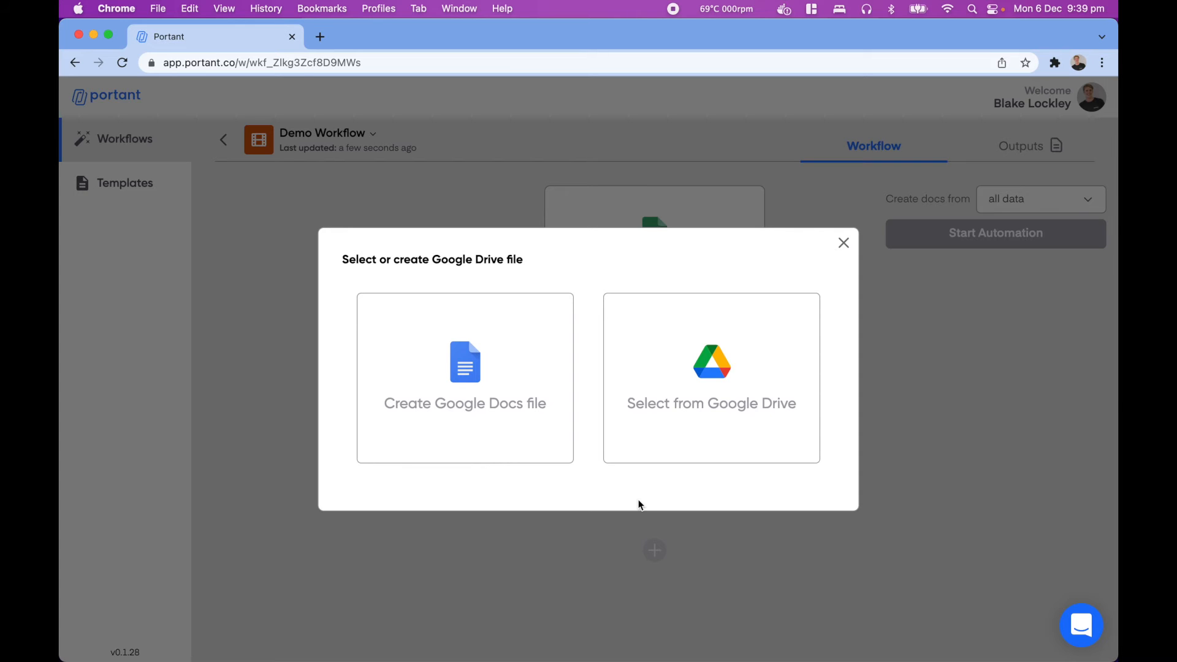
pyautogui.click(678, 444)
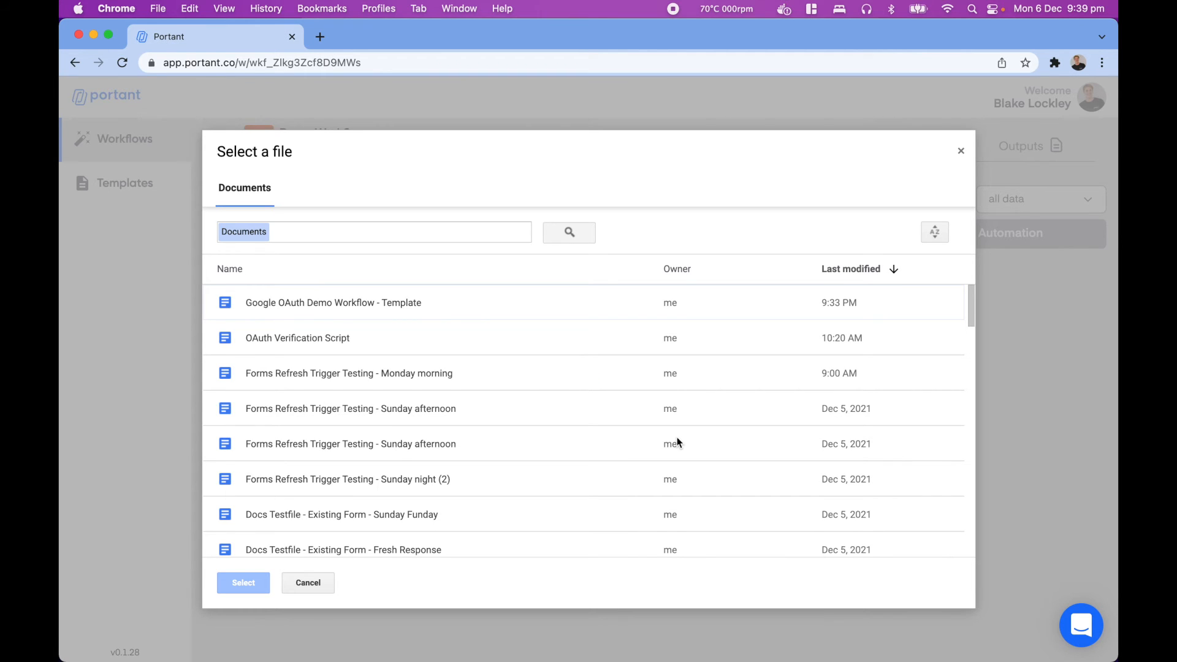
pyautogui.doubleClick(354, 301)
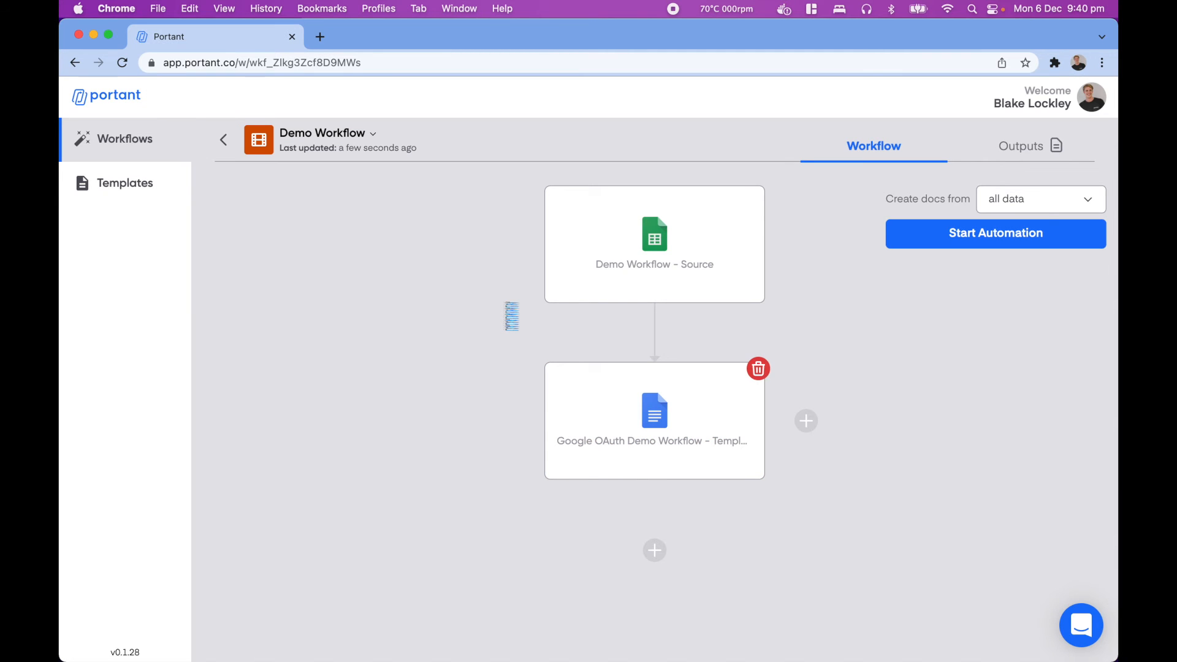
# Open the Google Docs template and replace its contents with "Hello, this is our message:" followed by a bold {{Message}} tag.
pyautogui.click(656, 440)
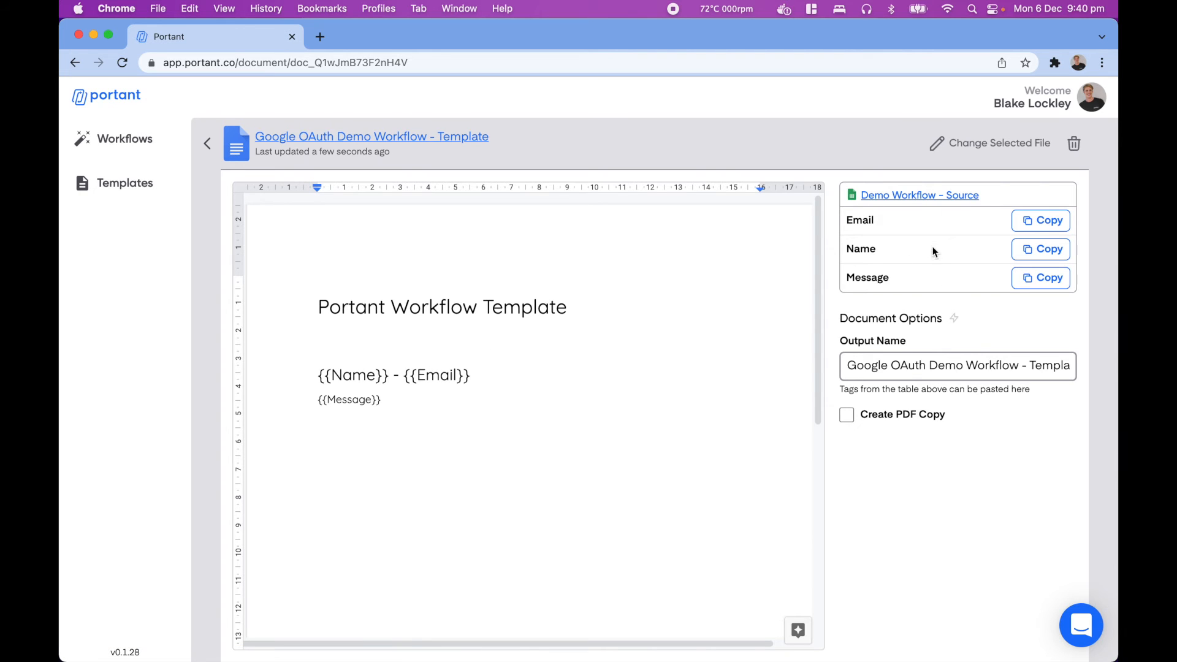
pyautogui.click(490, 412)
pyautogui.press('Return')
pyautogui.press('Return')
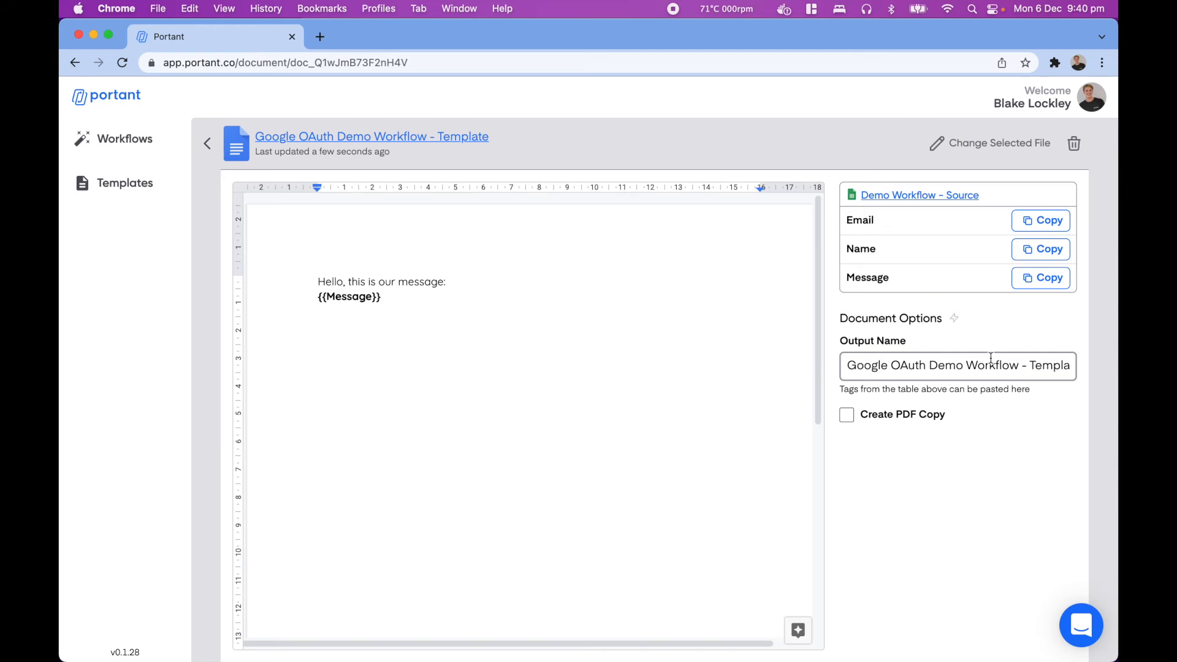
# Set the document's output name to "Document for {{Name}}" and return to the workflow.
pyautogui.tripleClick(1029, 371)
pyautogui.press('BackSpace')
pyautogui.write('{{Name}}')
pyautogui.press('super+Left')
pyautogui.write('Document for')
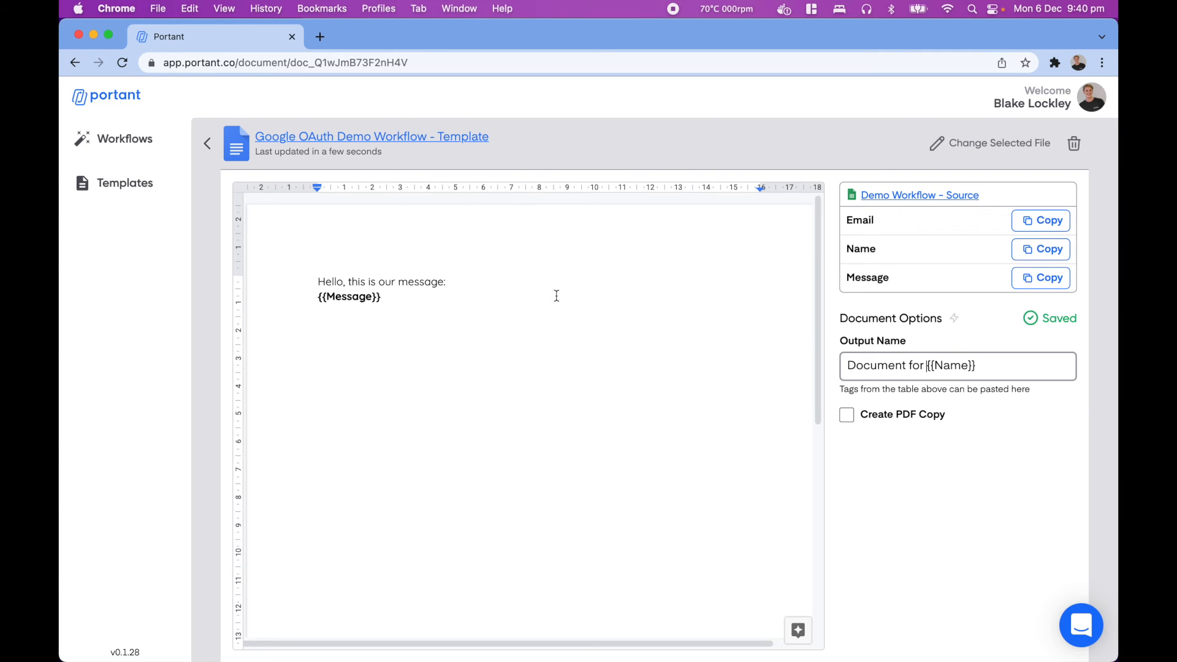
pyautogui.click(209, 145)
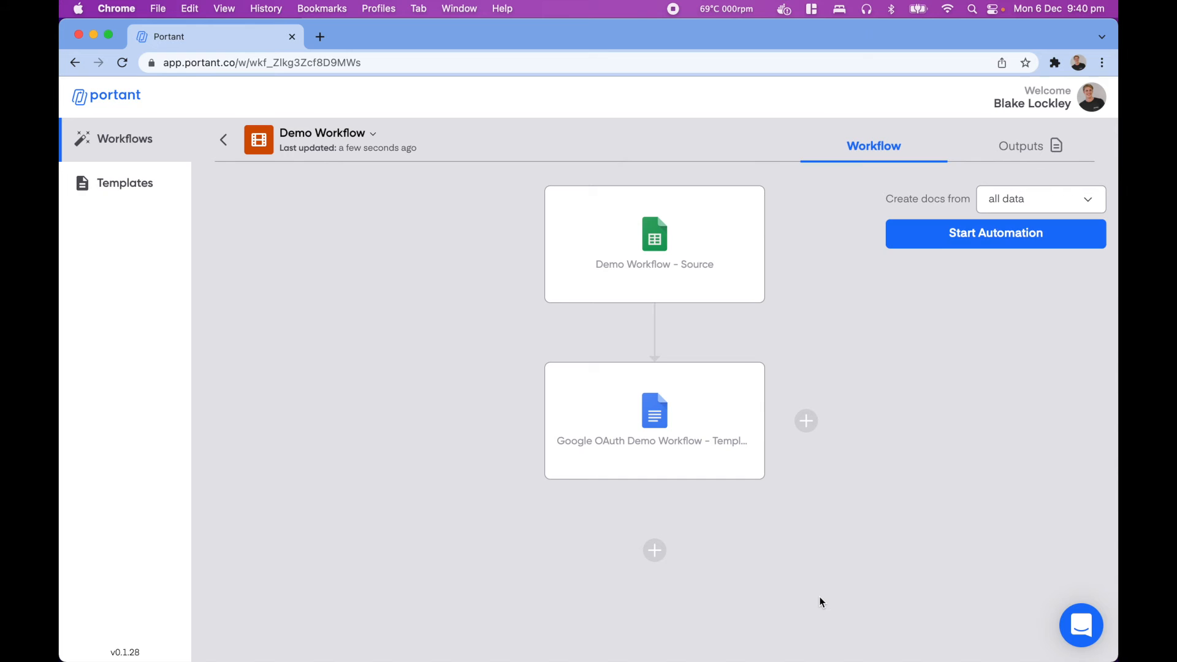
# Add a Gmail email block below the document, with {{Email}} as the recipient and "Hello" as the subject.
pyautogui.click(666, 583)
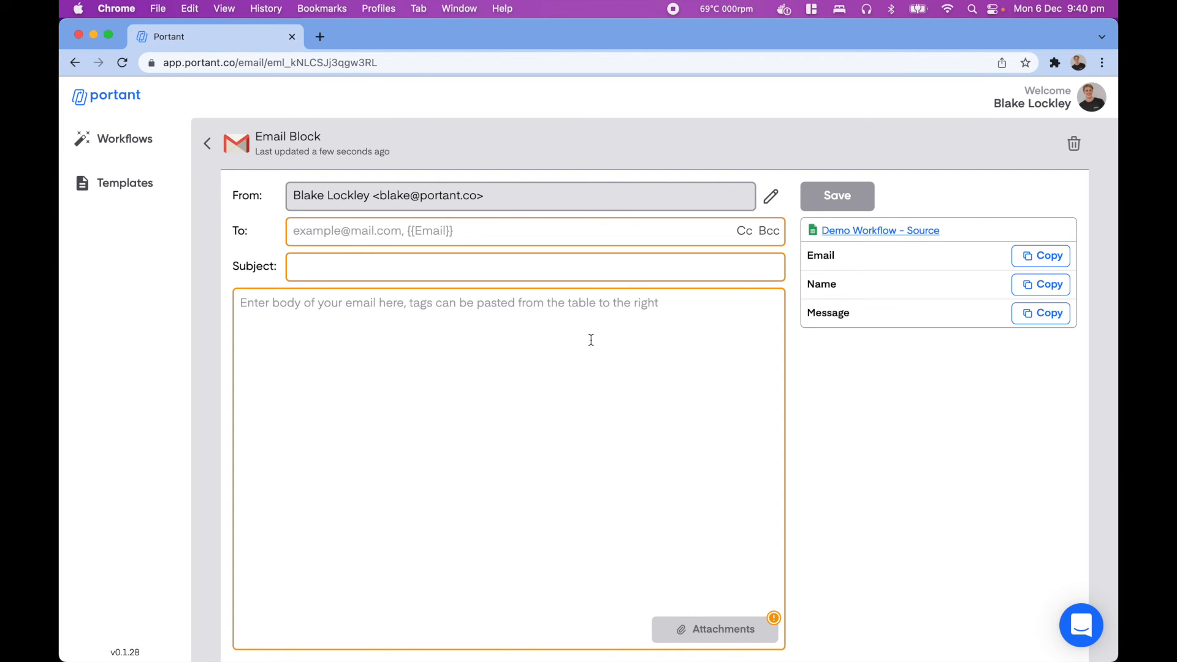
pyautogui.click(505, 230)
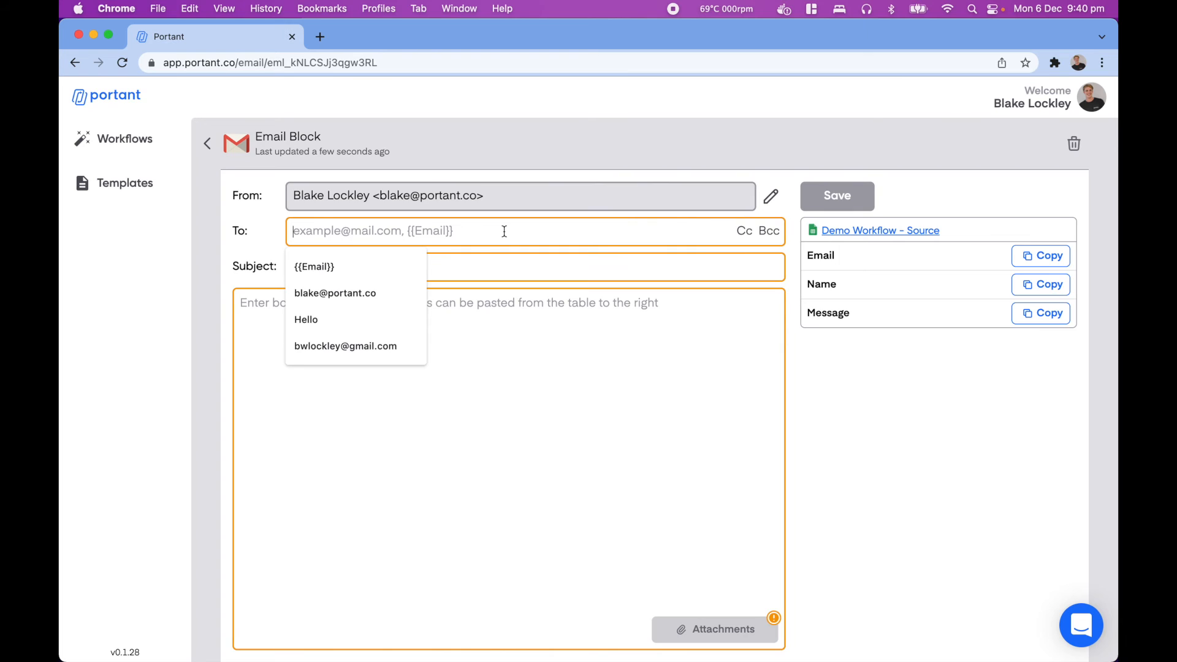
pyautogui.click(378, 266)
pyautogui.click(366, 267)
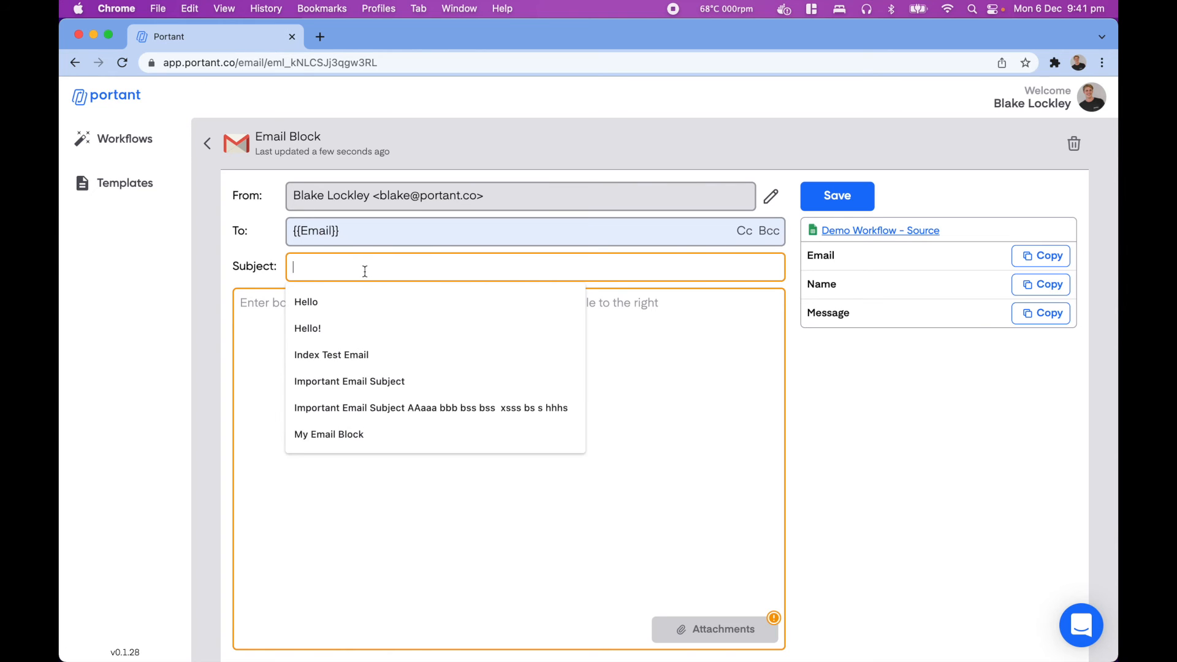
pyautogui.click(362, 298)
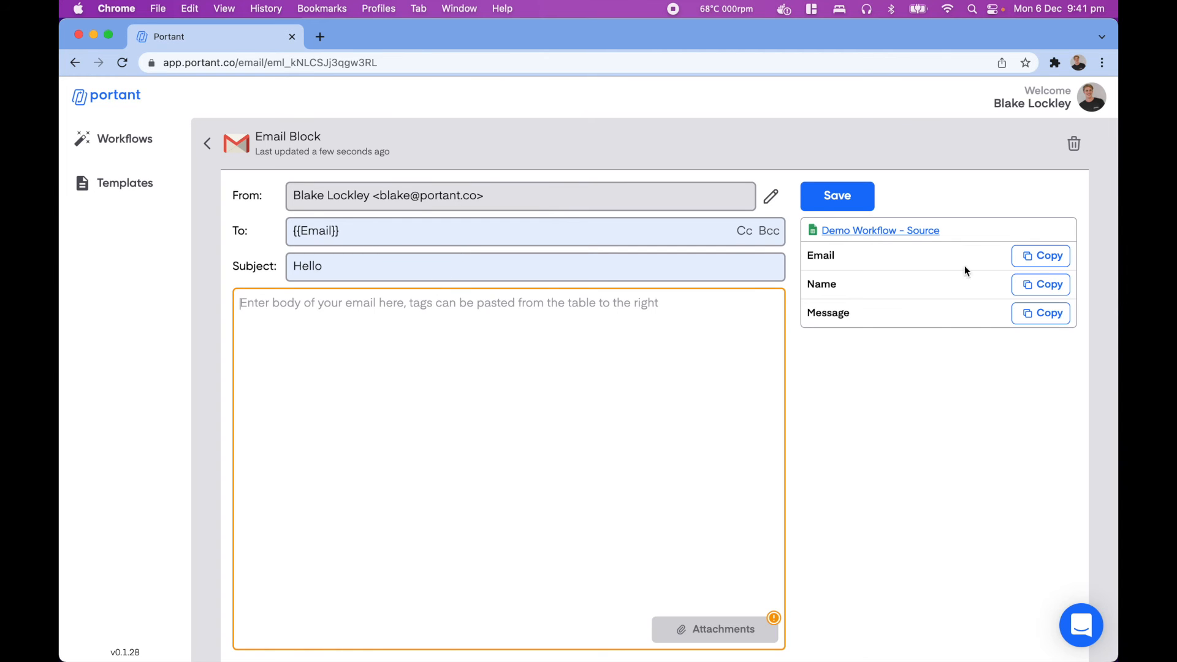
# Write the email body as "Hi {{Name}}," using the source's Name tag, followed by a blank line and "Blah Blah Blah".
pyautogui.click(1044, 290)
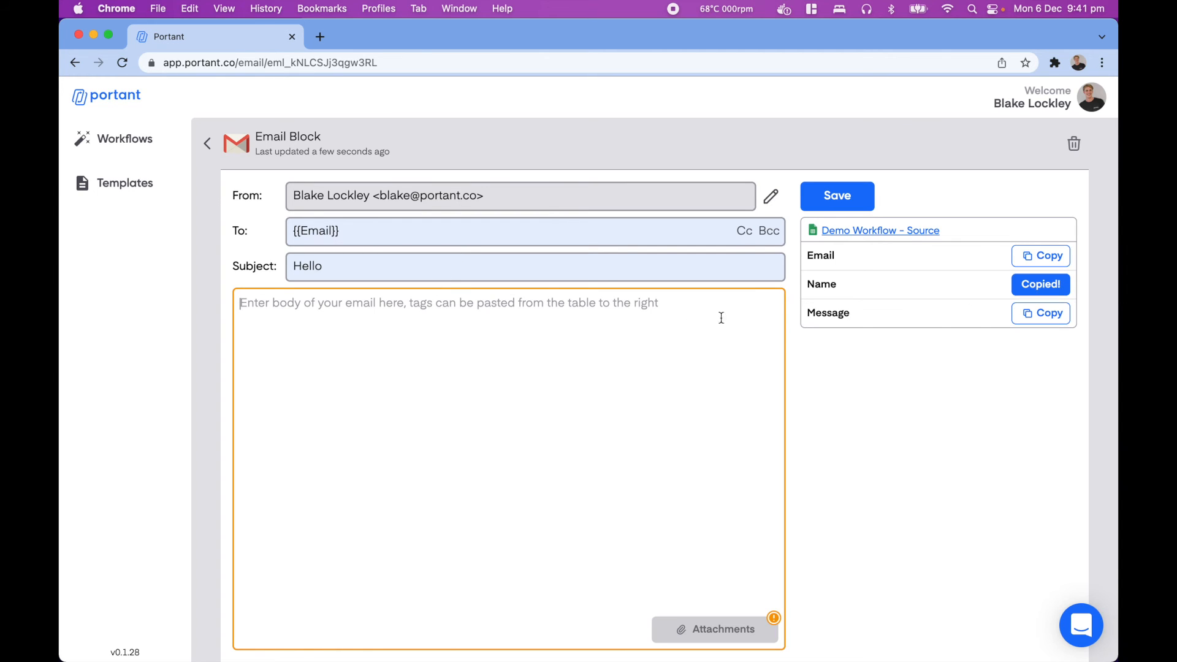
pyautogui.write('Hi')
pyautogui.press('super+v')
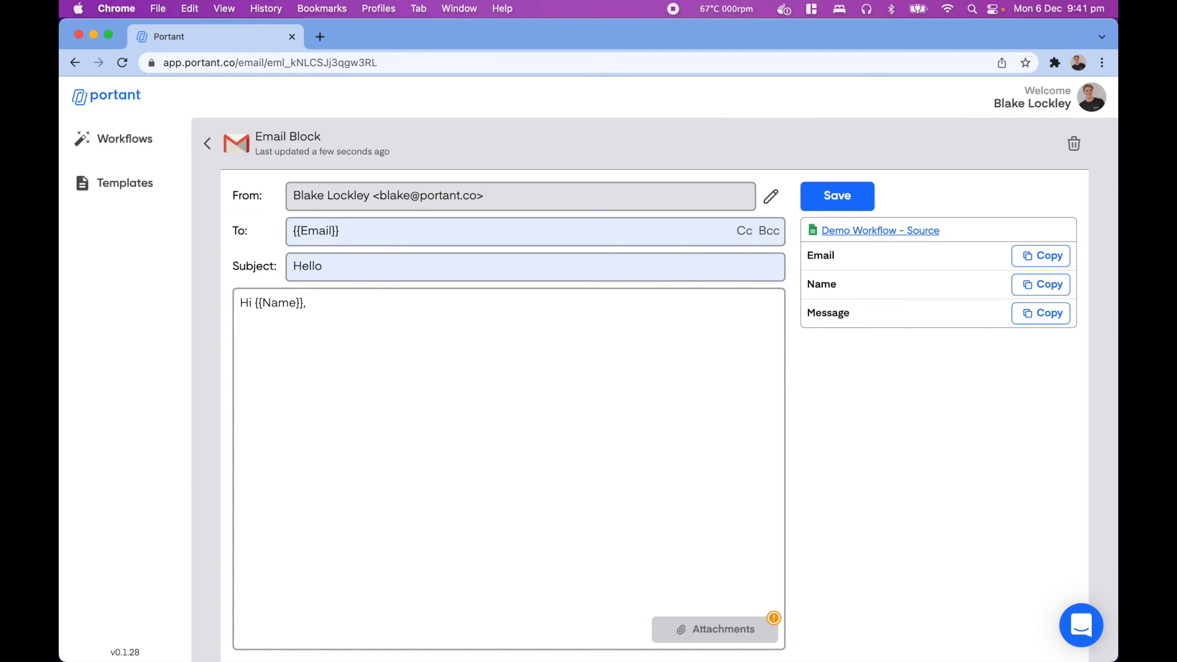
pyautogui.write(',')
pyautogui.press('Return')
pyautogui.press('Return')
pyautogui.write('Blah Blah Blah')
# Attach the document to the email as a PDF and as a shared Google Doc, then save the email block and return to the workflow.
pyautogui.click(742, 630)
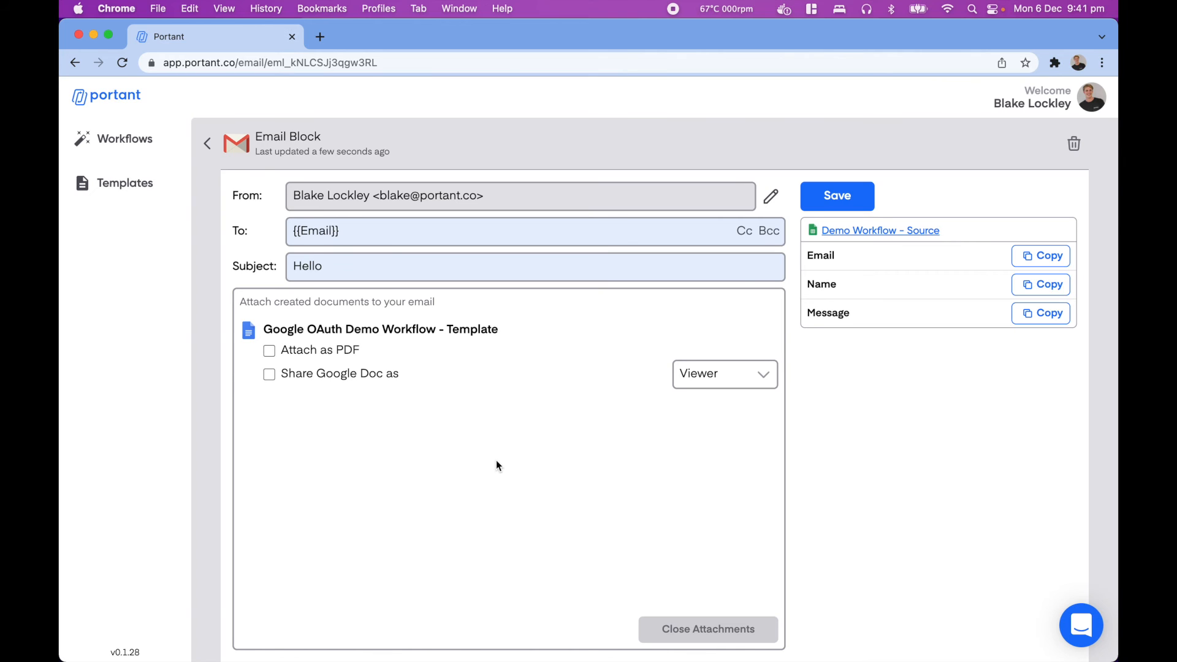
pyautogui.click(270, 354)
pyautogui.click(270, 375)
pyautogui.click(712, 632)
pyautogui.click(838, 196)
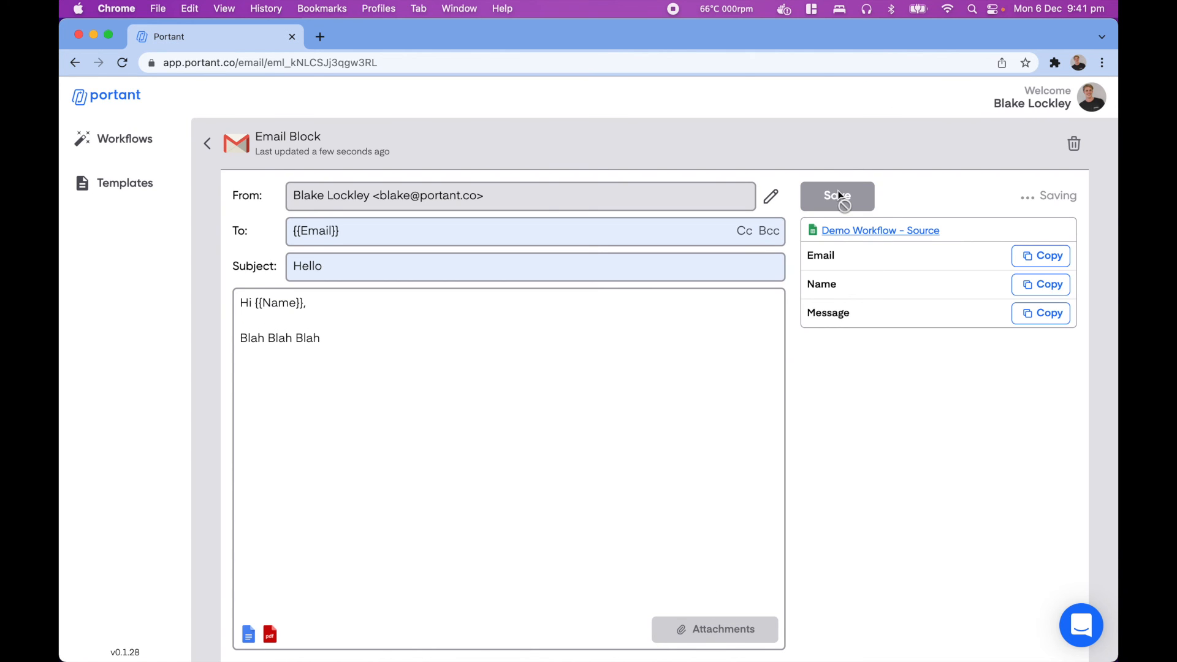
pyautogui.click(203, 143)
# Start the Demo Workflow automation on all data and allow Portant access to Google Drive and Gmail with the listed Google account.
pyautogui.scroll(-1, 871, 398)
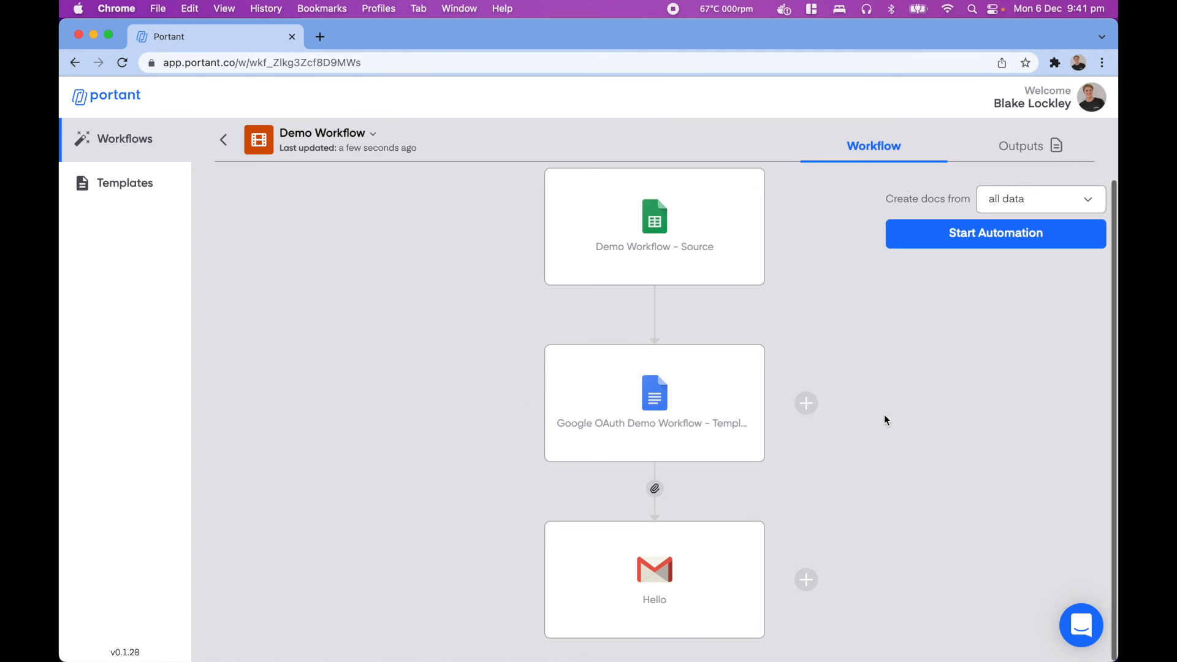
pyautogui.scroll(1, 883, 421)
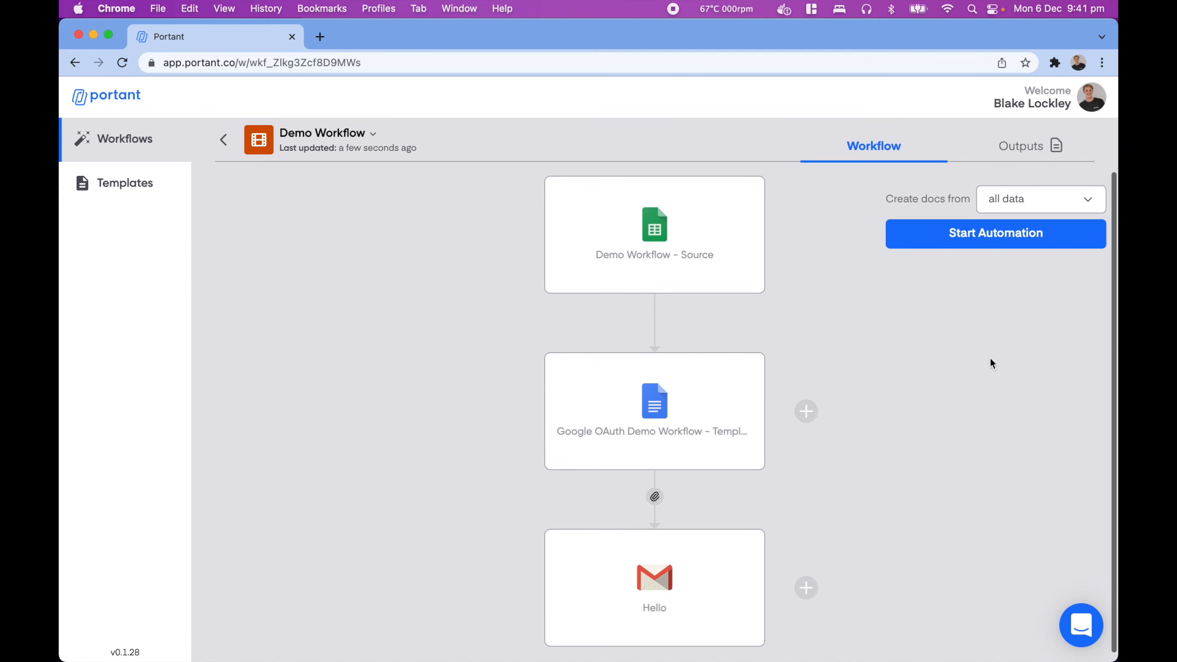
pyautogui.click(978, 239)
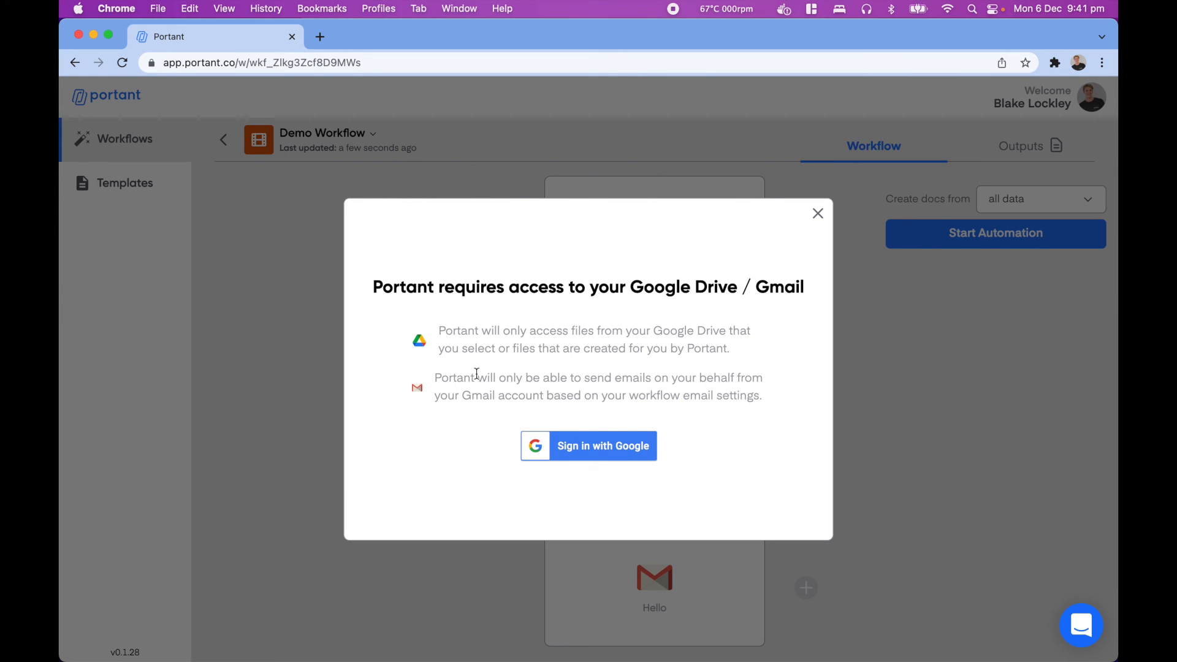
pyautogui.click(585, 444)
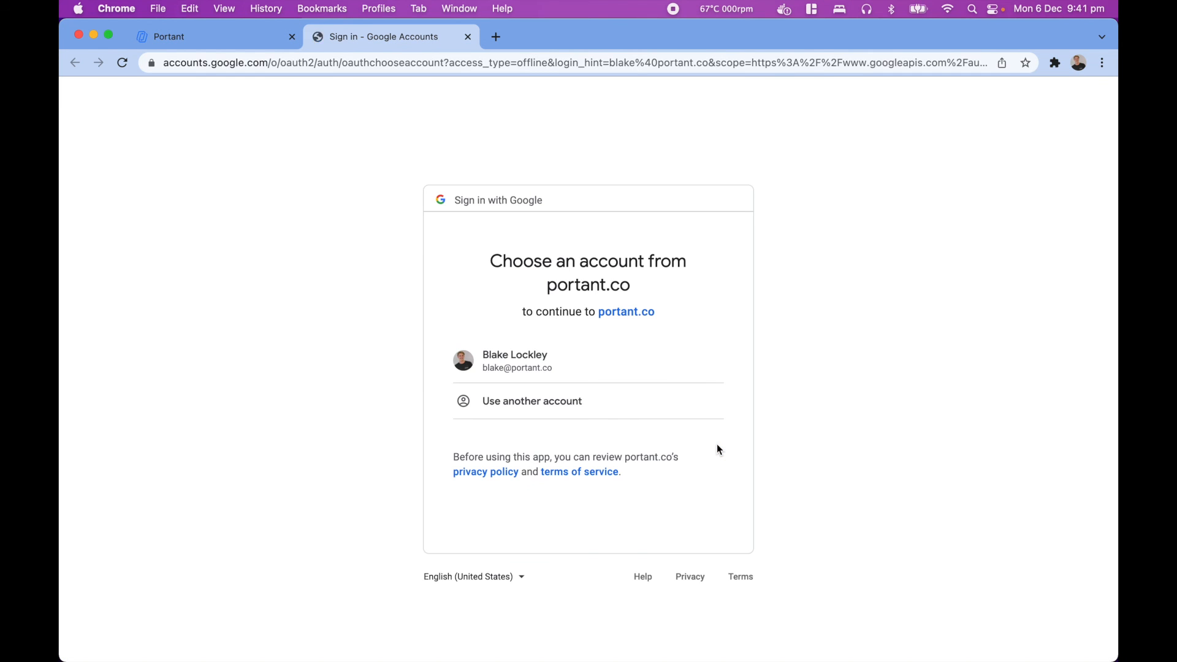
pyautogui.click(554, 358)
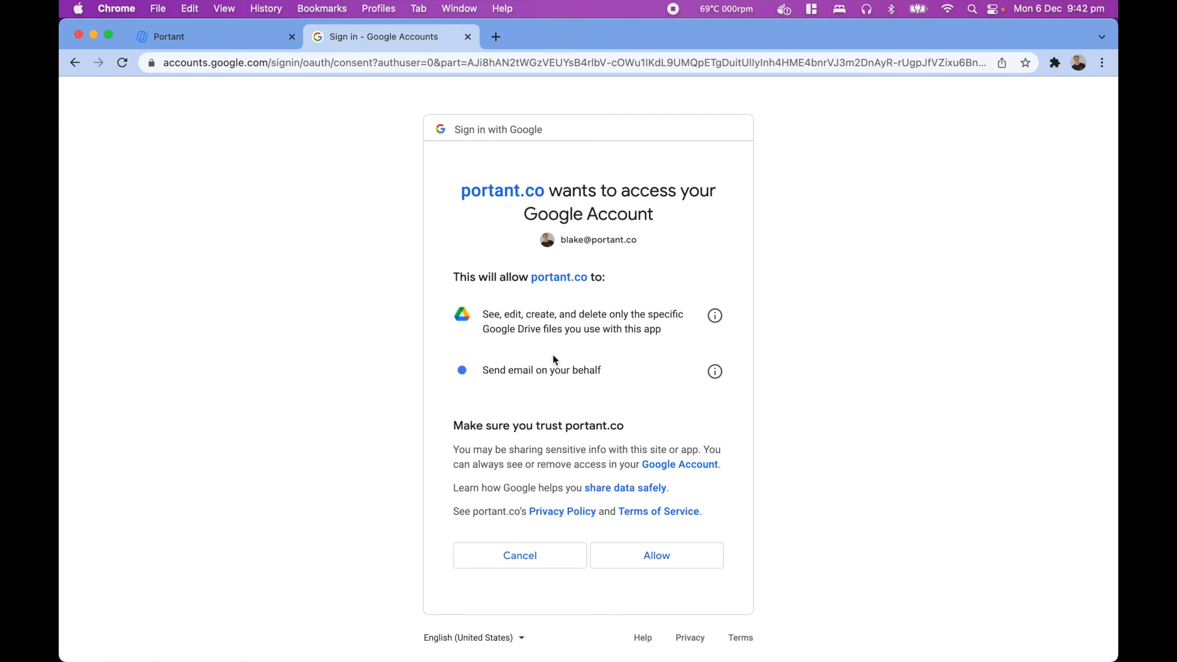
pyautogui.click(638, 559)
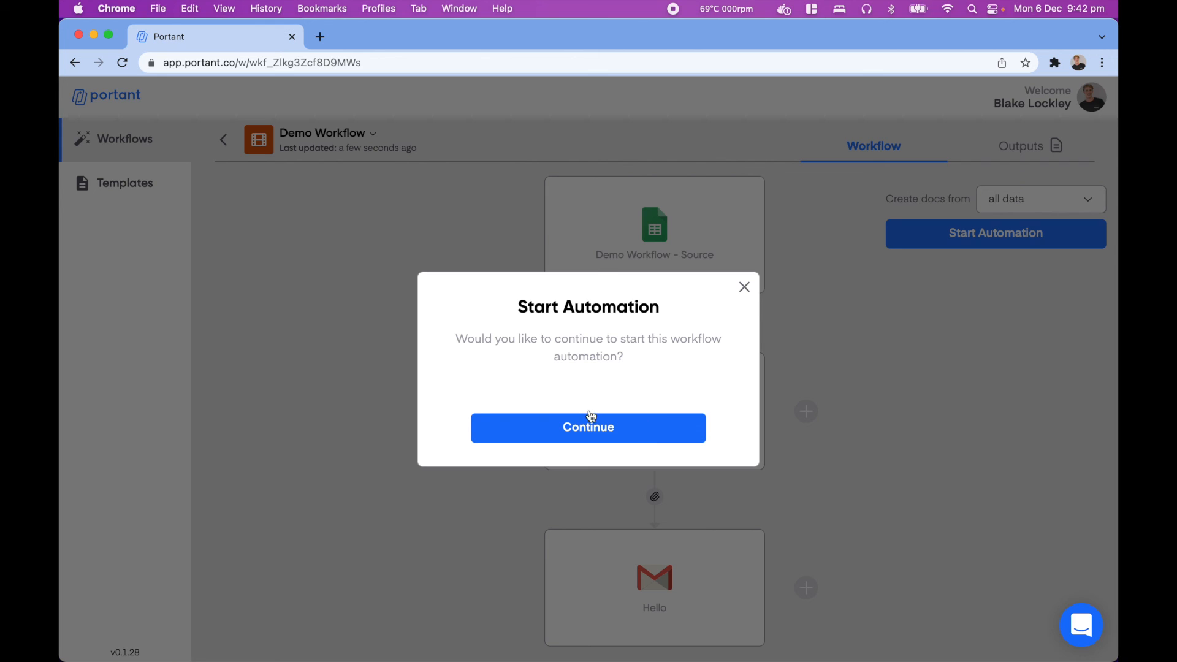
# Confirm the automation run and open the generated document from the workflow's outputs.
pyautogui.click(649, 429)
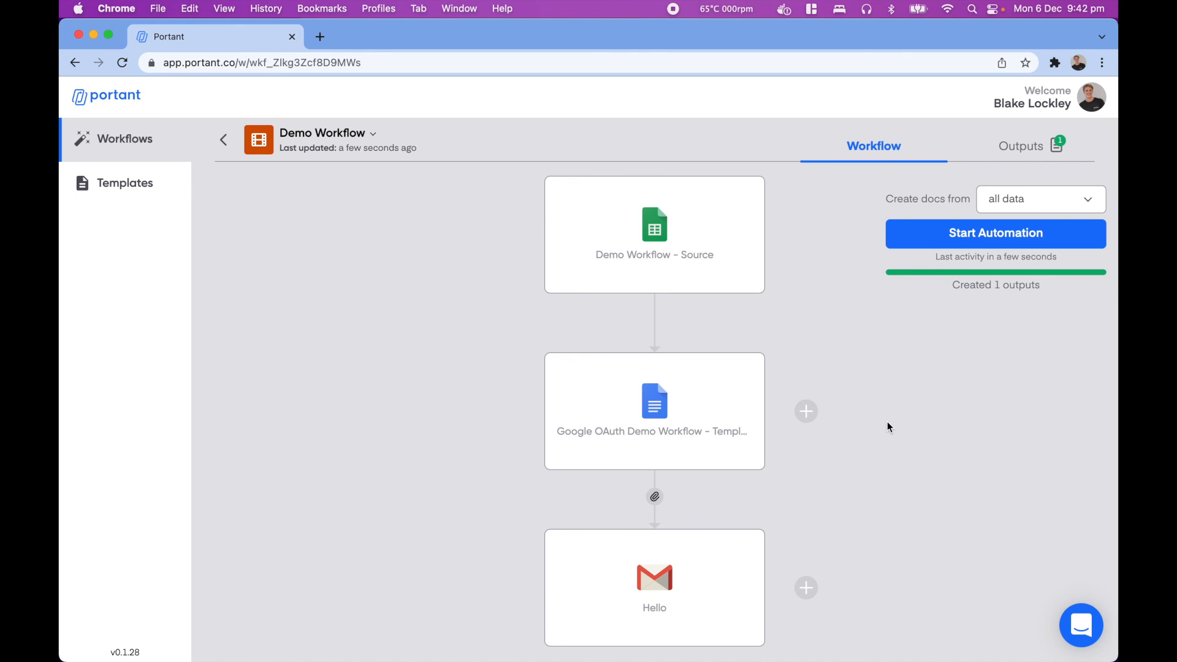
pyautogui.click(1044, 146)
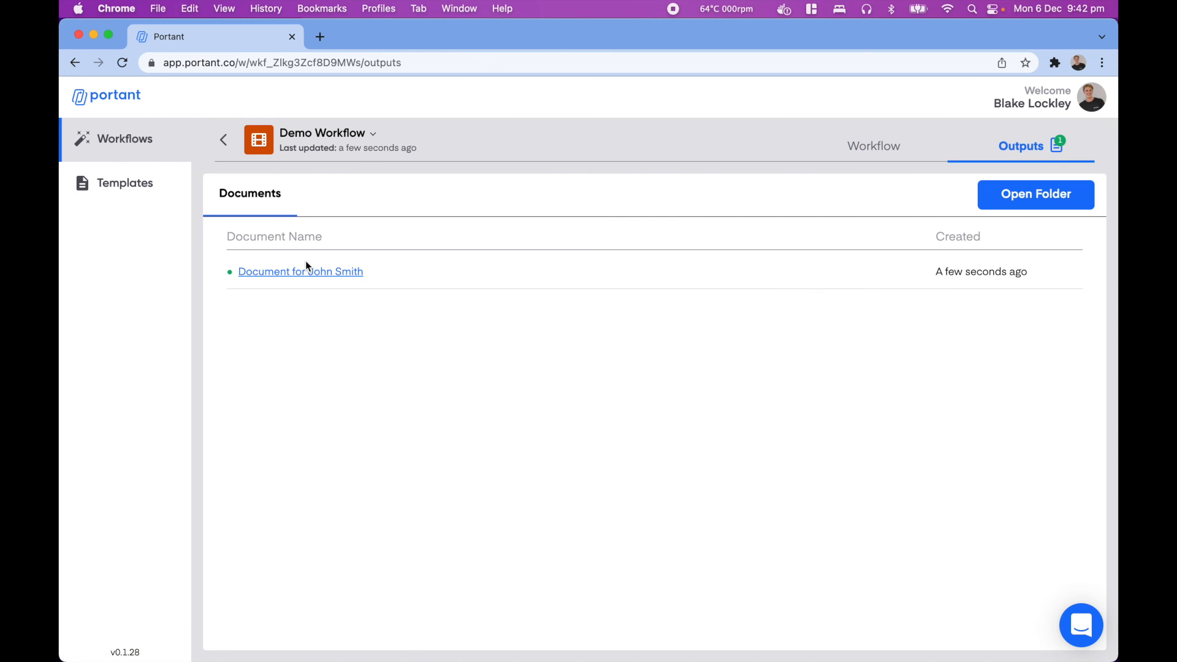
pyautogui.click(296, 268)
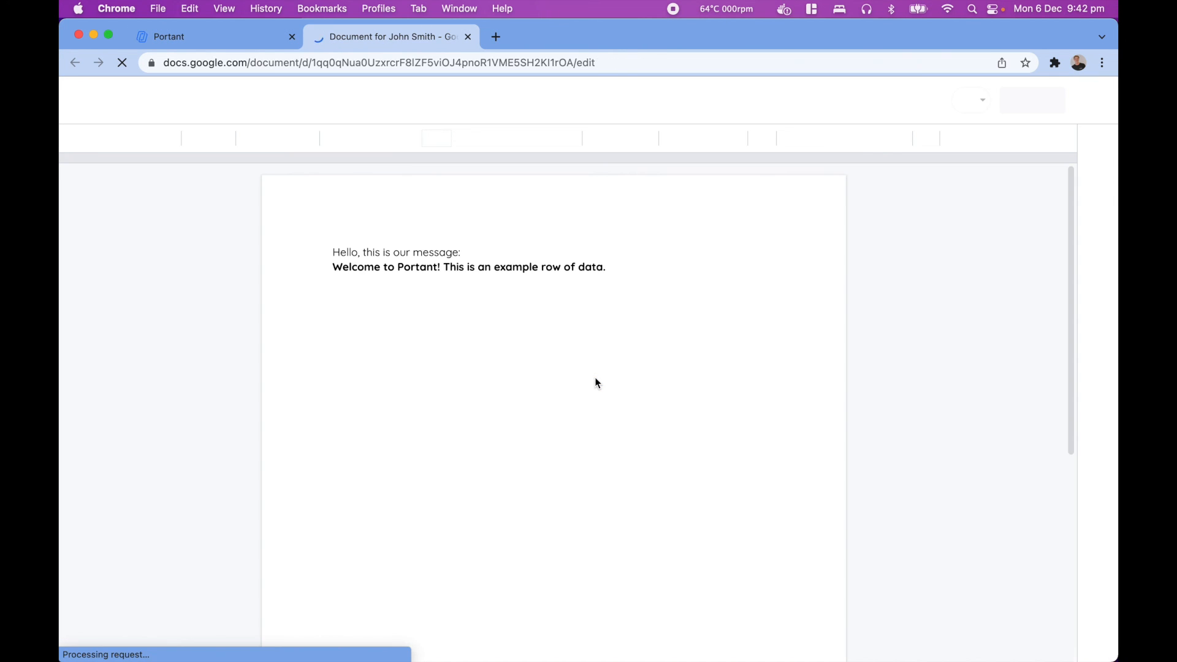